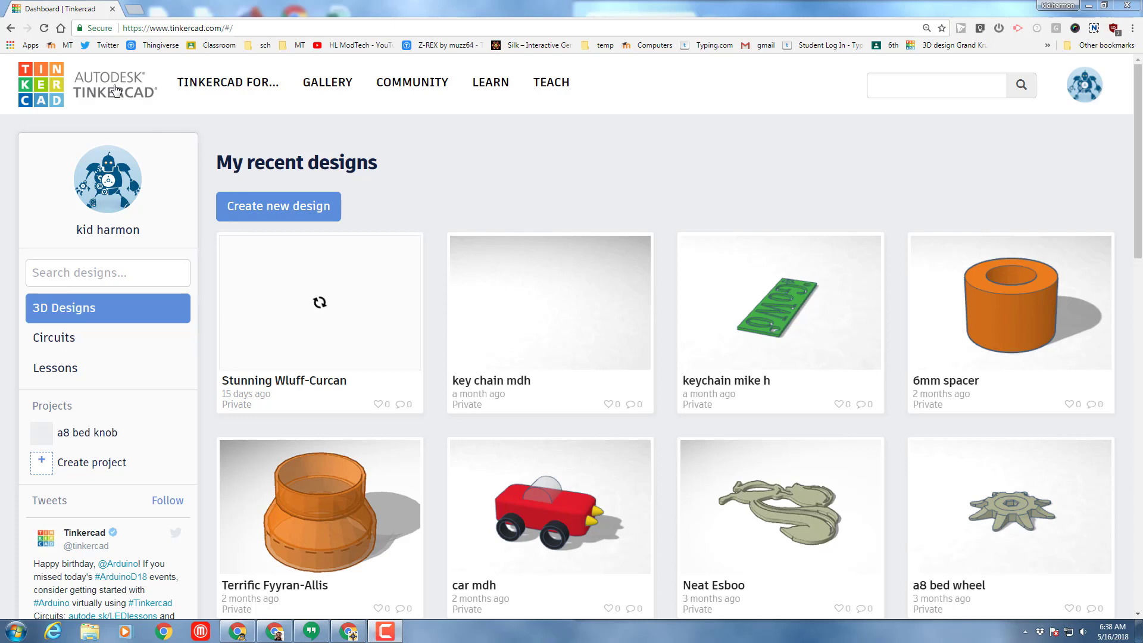
# Open a blank design from the dashboard, which Tinkercad names 'Fabulous Blad'
pyautogui.click(274, 214)
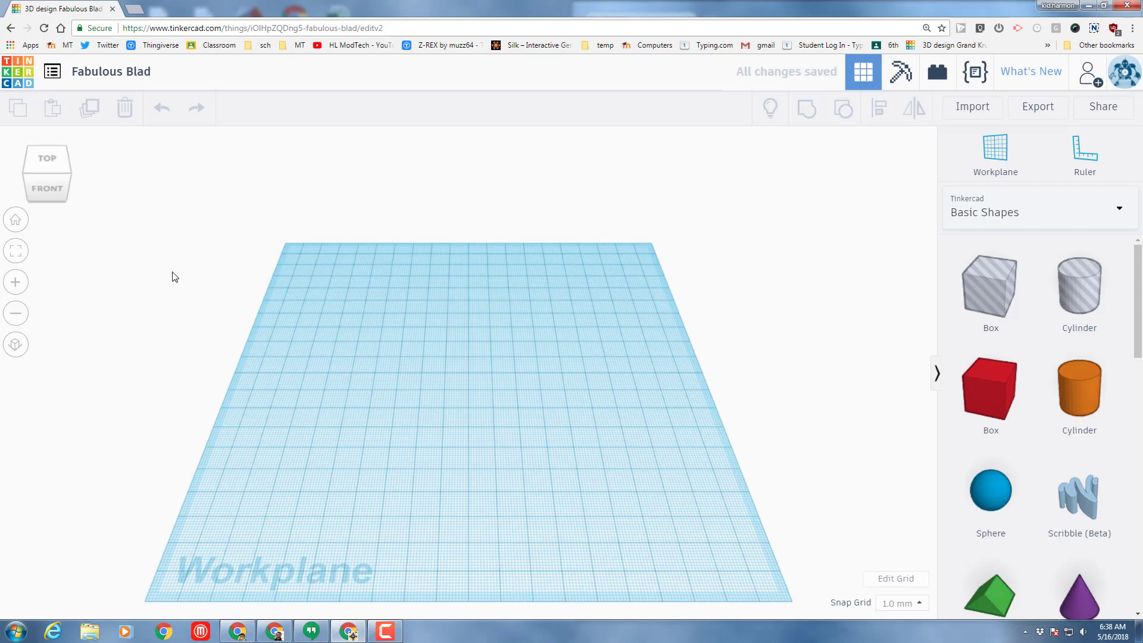
# Change the design title from 'Fabulous Blad' to 'rocket mdh 2018'
pyautogui.click(131, 75)
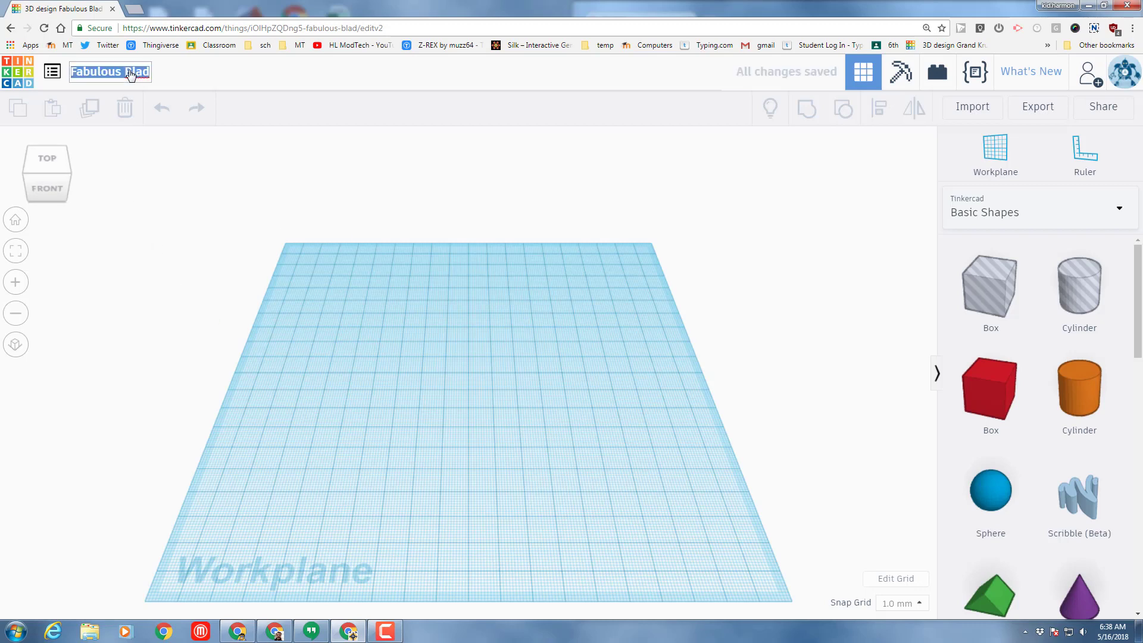
pyautogui.write('rocket mdh 20')
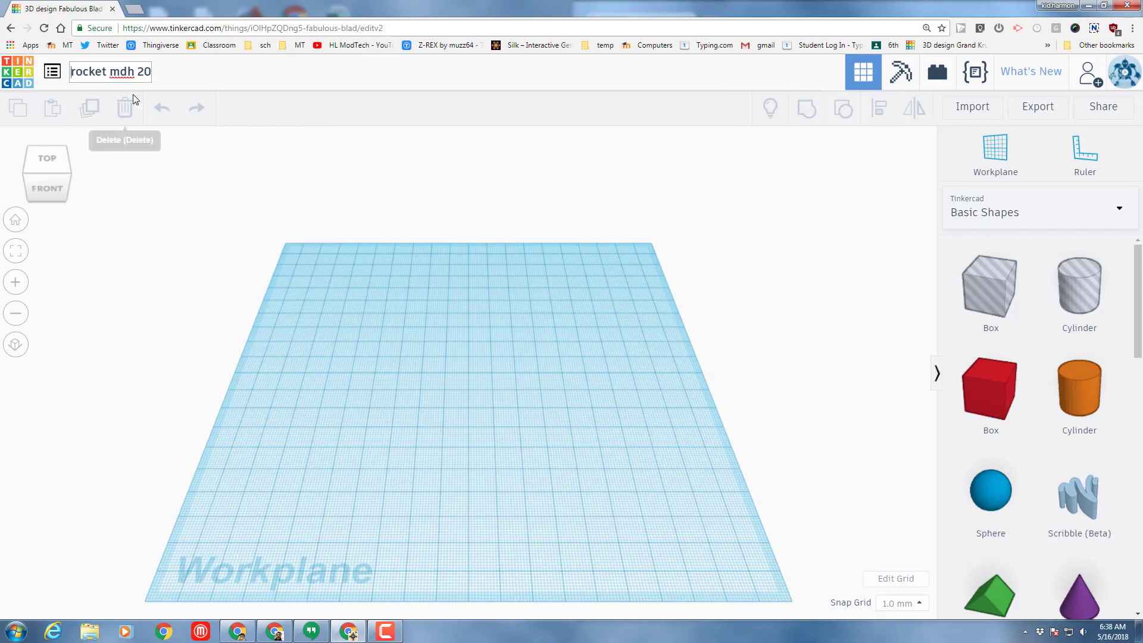
pyautogui.write('18')
pyautogui.press('Return')
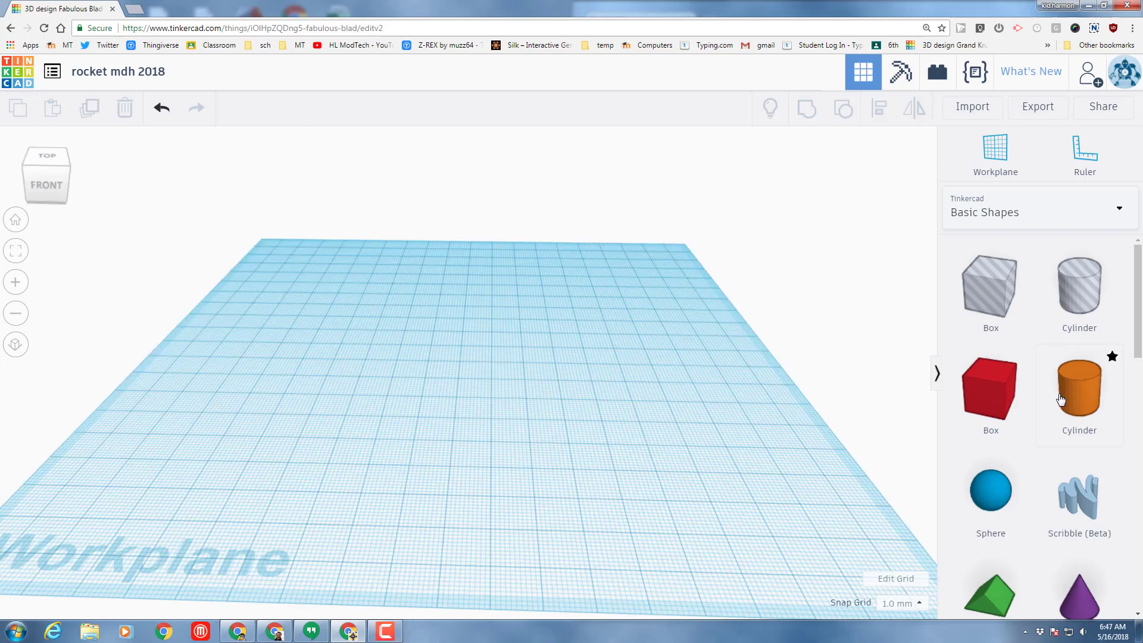
# Add a red box to the workplane and stretch it taller
pyautogui.click(1024, 403)
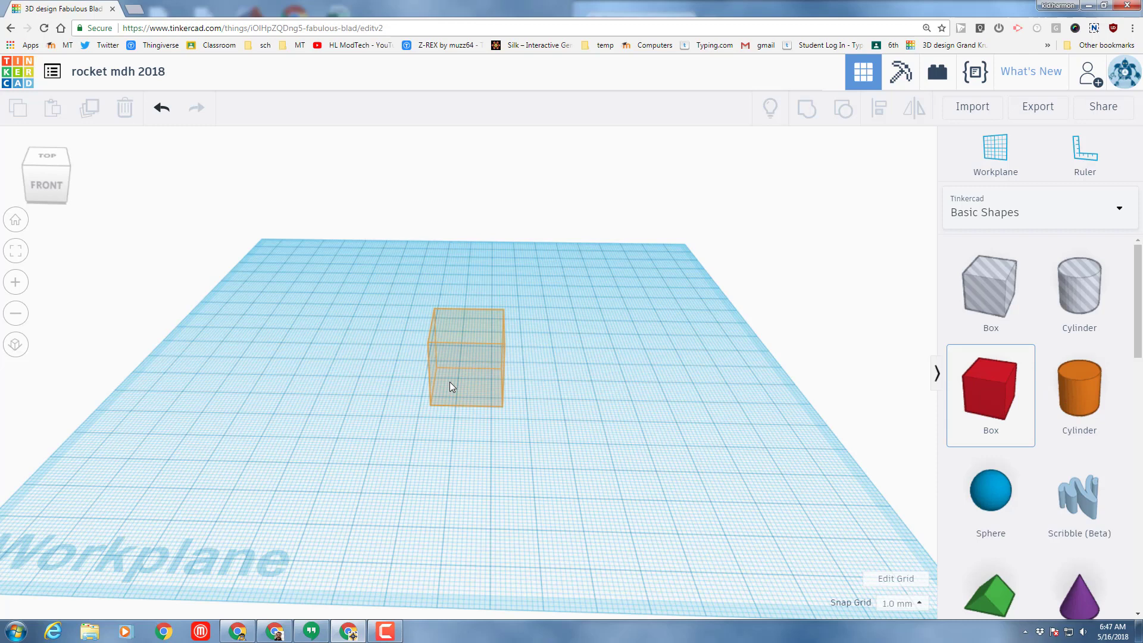
pyautogui.click(438, 339)
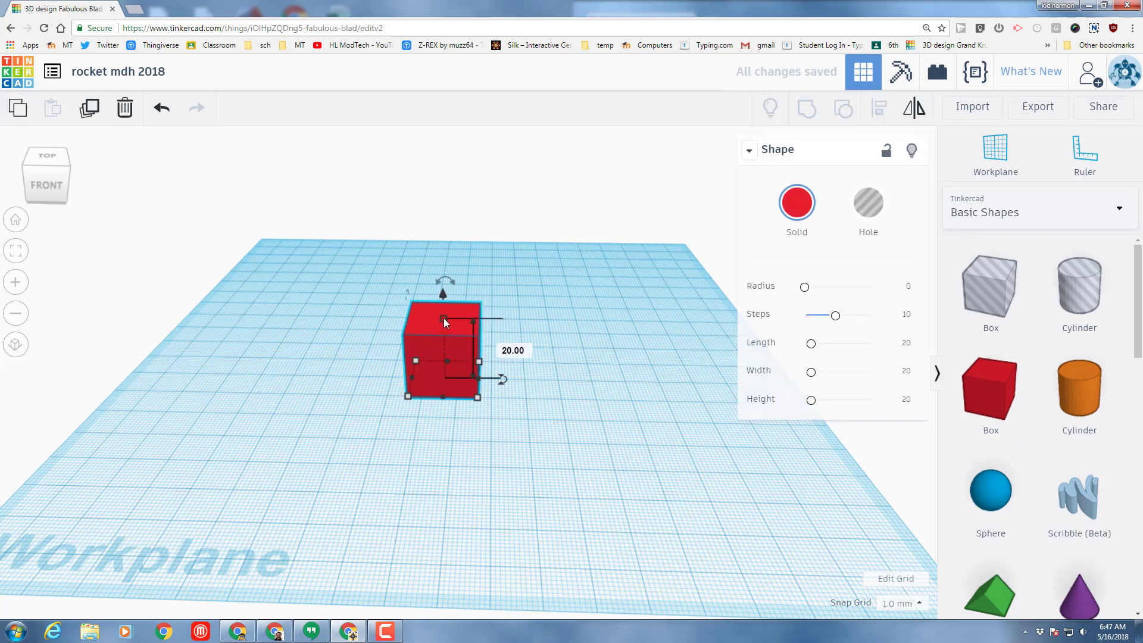
pyautogui.moveTo(442, 325); pyautogui.dragTo(427, 241)
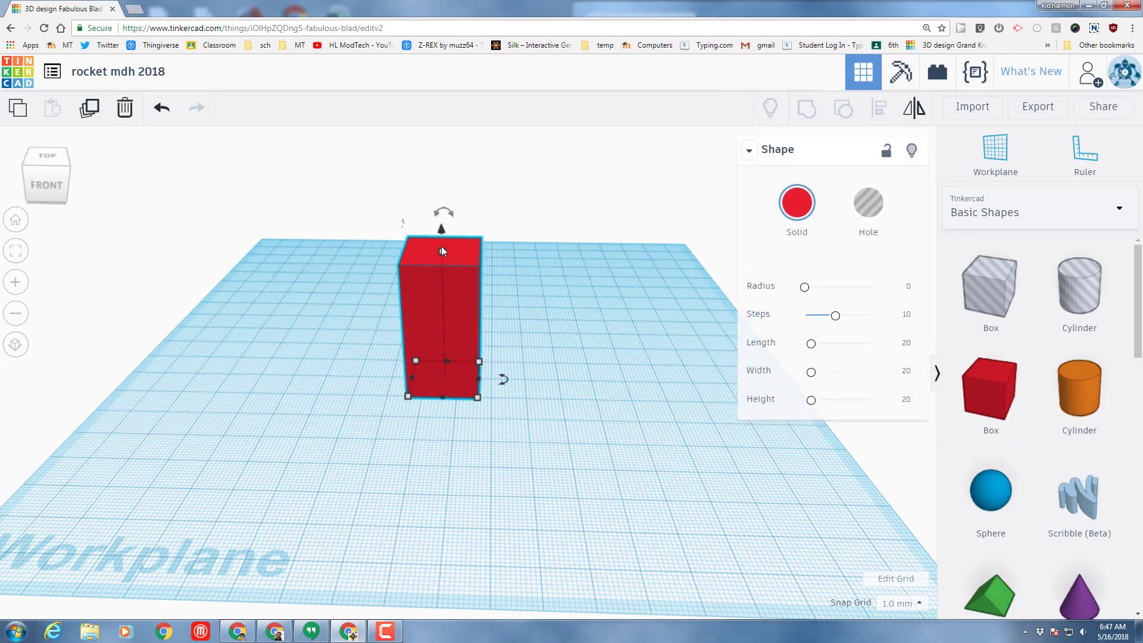
# Show all Shape Generators and place a workplane on the box's front face
pyautogui.click(994, 214)
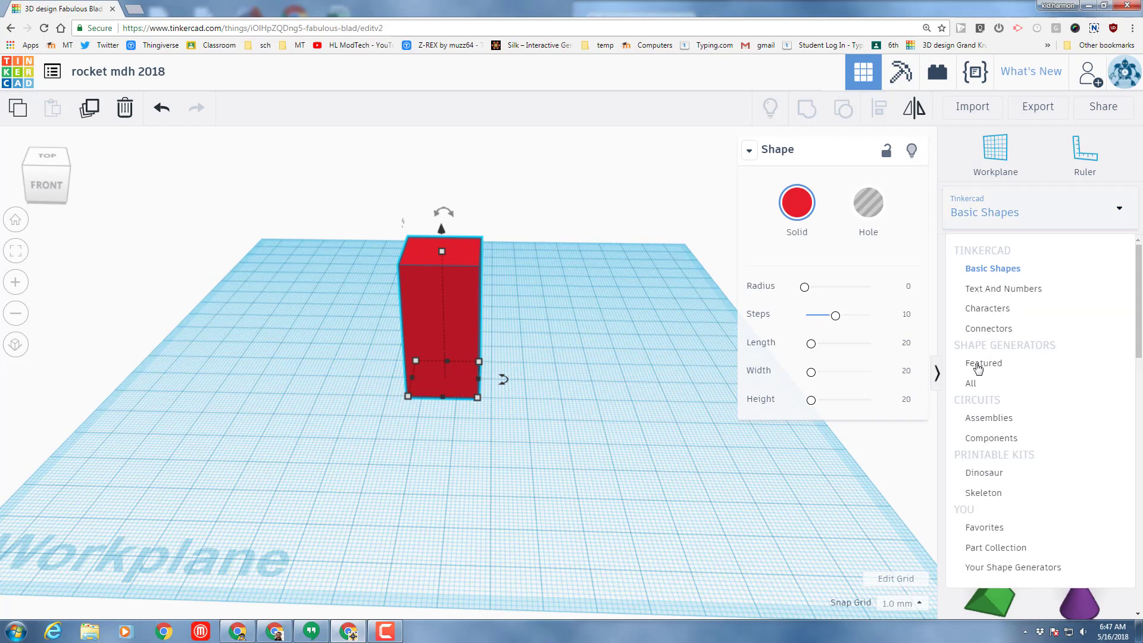
pyautogui.click(974, 383)
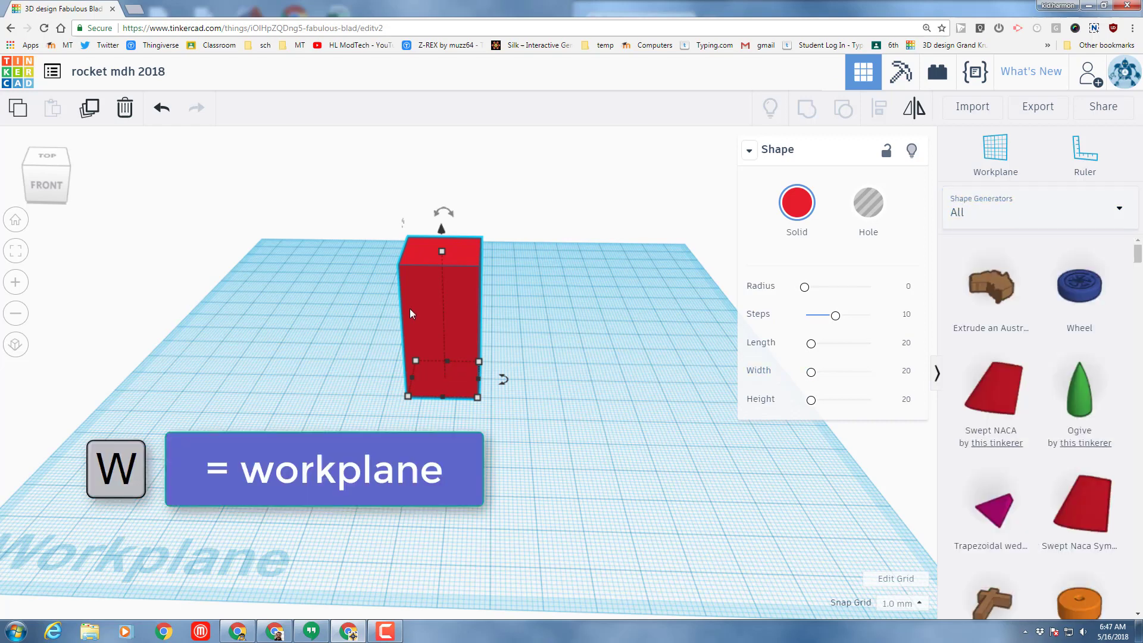
pyautogui.press('w')
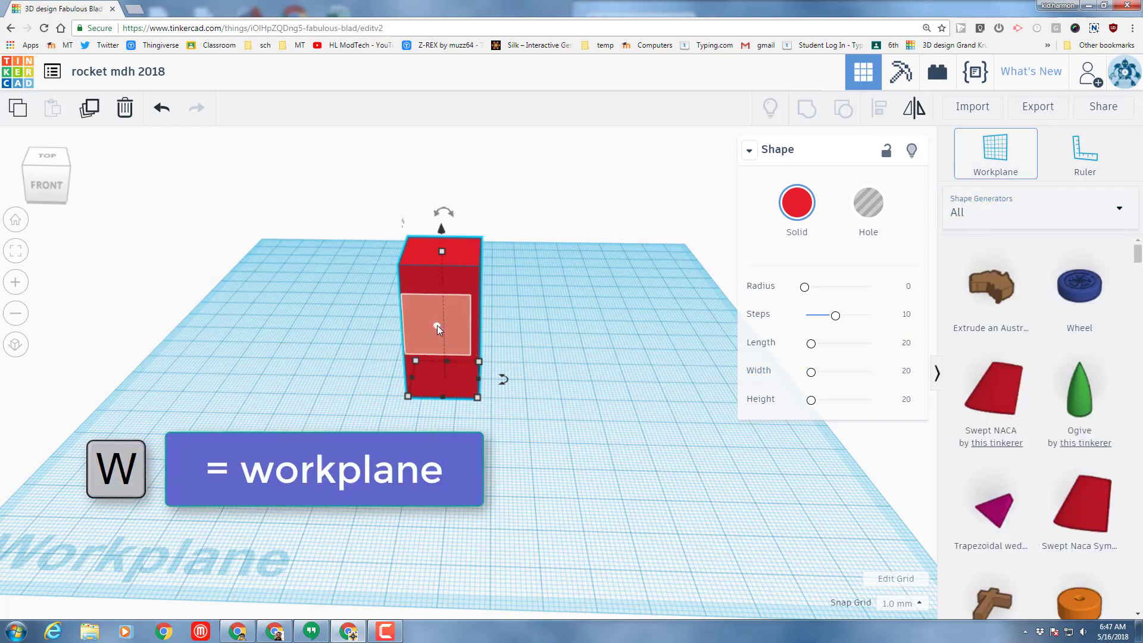
pyautogui.click(437, 327)
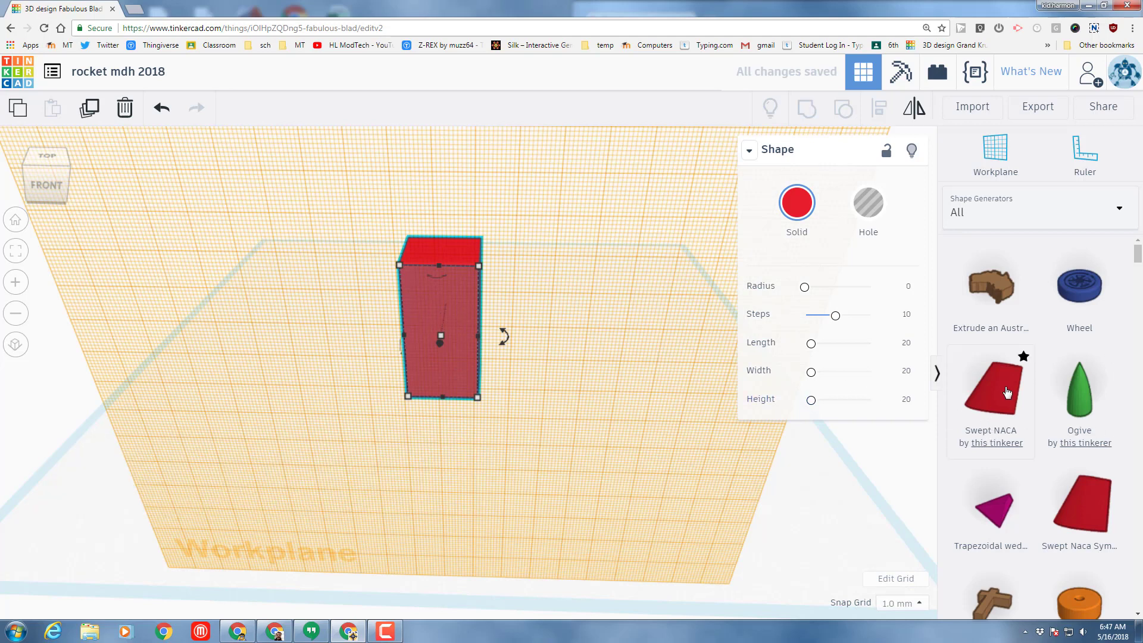
# Drop a Swept NACA fin on the box's front face and rotate it a quarter turn
pyautogui.click(998, 400)
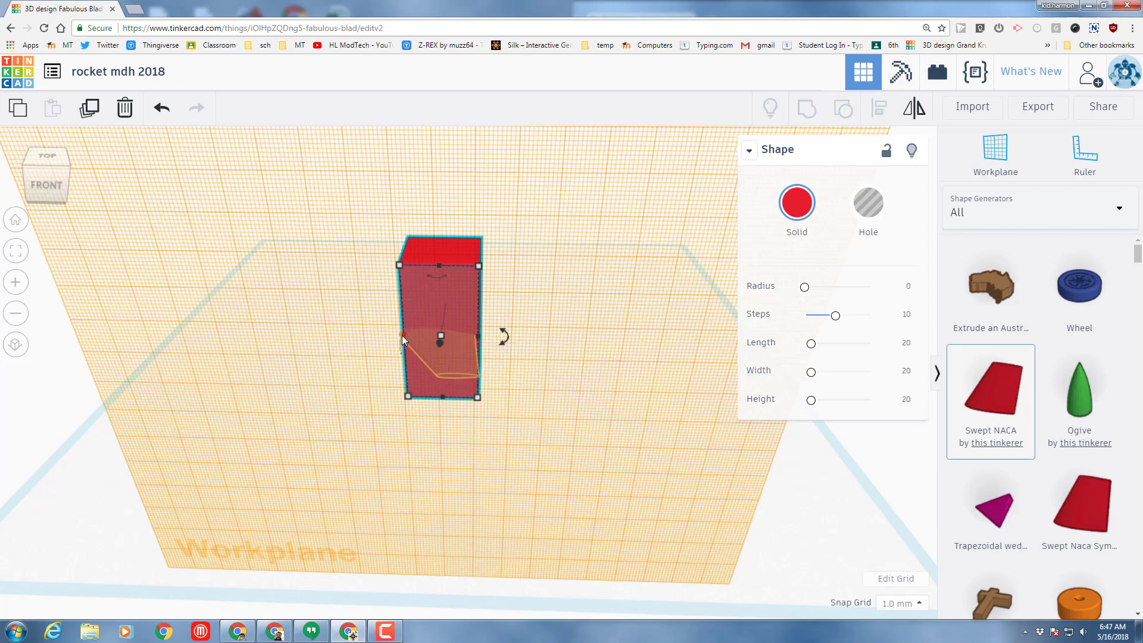
pyautogui.click(438, 396)
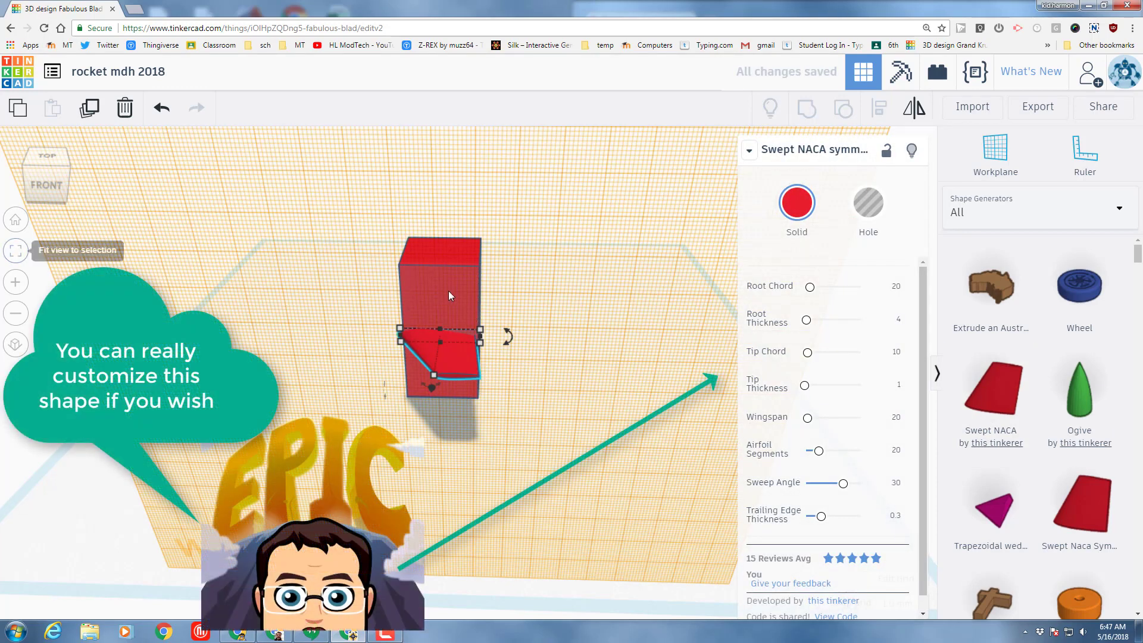
pyautogui.click(15, 251)
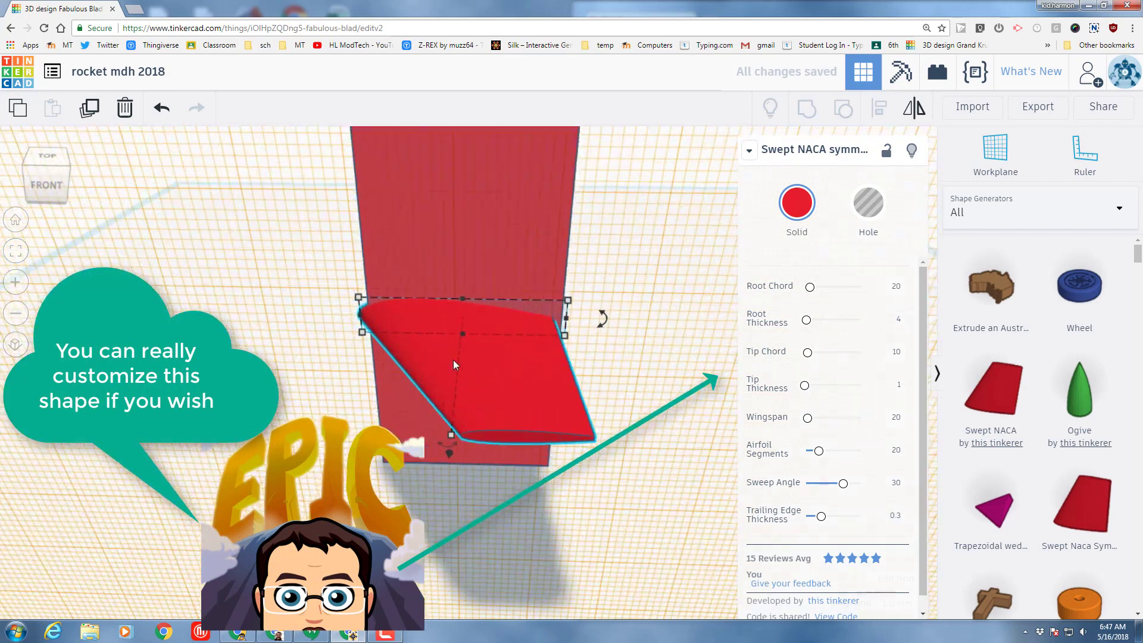
pyautogui.moveTo(645, 310)
pyautogui.mouseDown()
pyautogui.moveTo(583, 376)
pyautogui.moveTo(473, 428)
pyautogui.mouseUp()
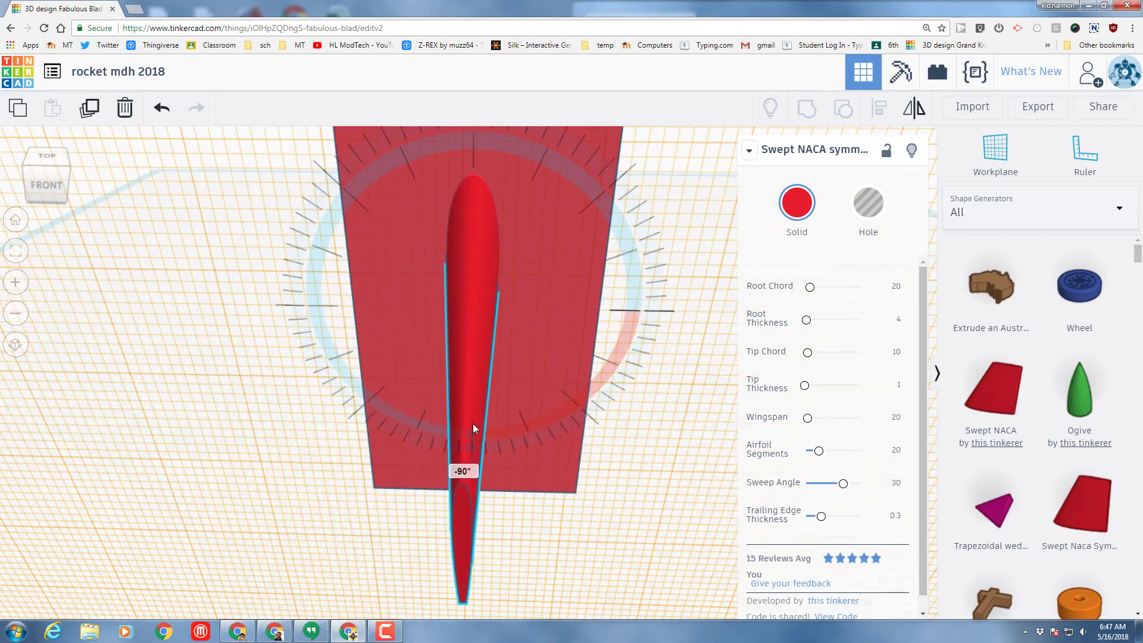
pyautogui.moveTo(475, 427)
pyautogui.mouseDown()
pyautogui.moveTo(378, 553)
pyautogui.moveTo(470, 425)
pyautogui.mouseUp()
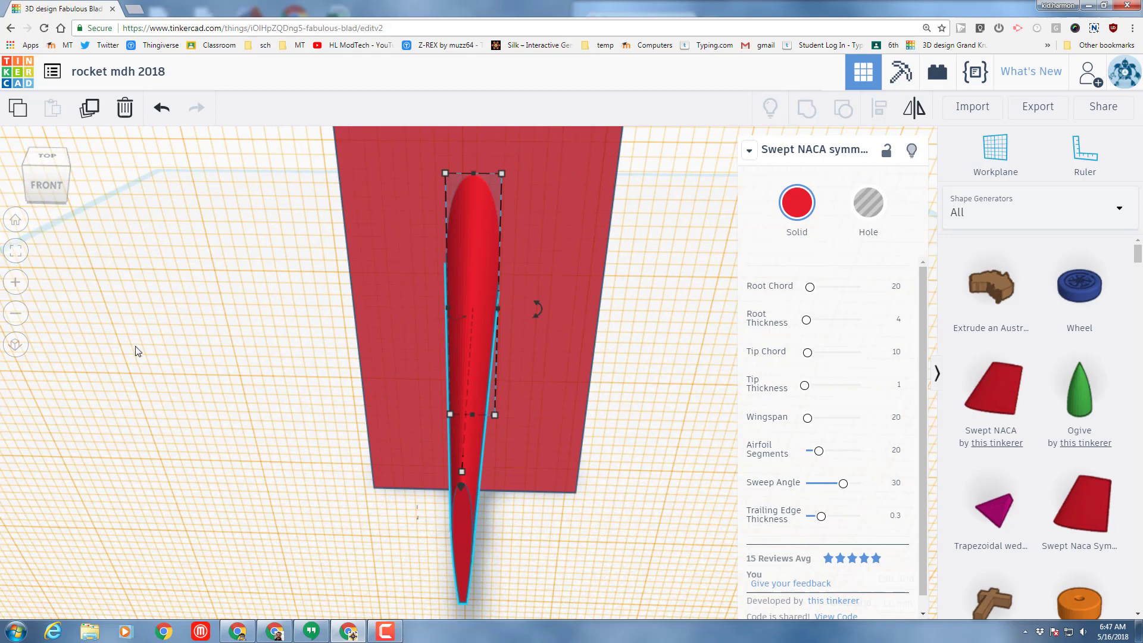
pyautogui.scroll(-5, 199, 379)
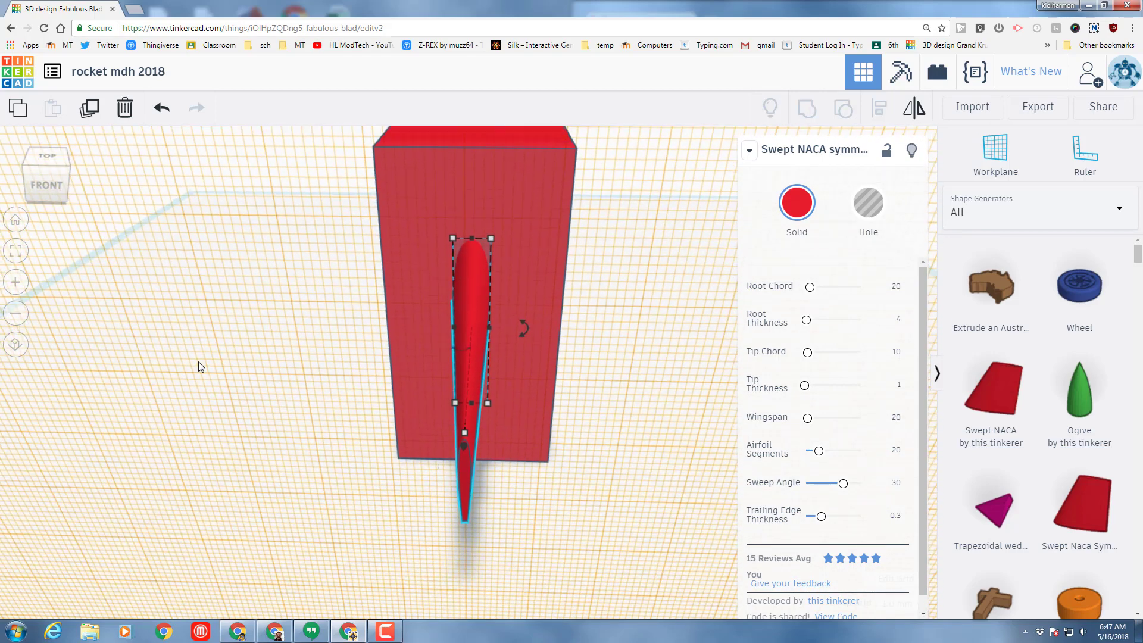
# Reset the workplane to the ground, then set a new workplane on another box face
pyautogui.click(224, 398)
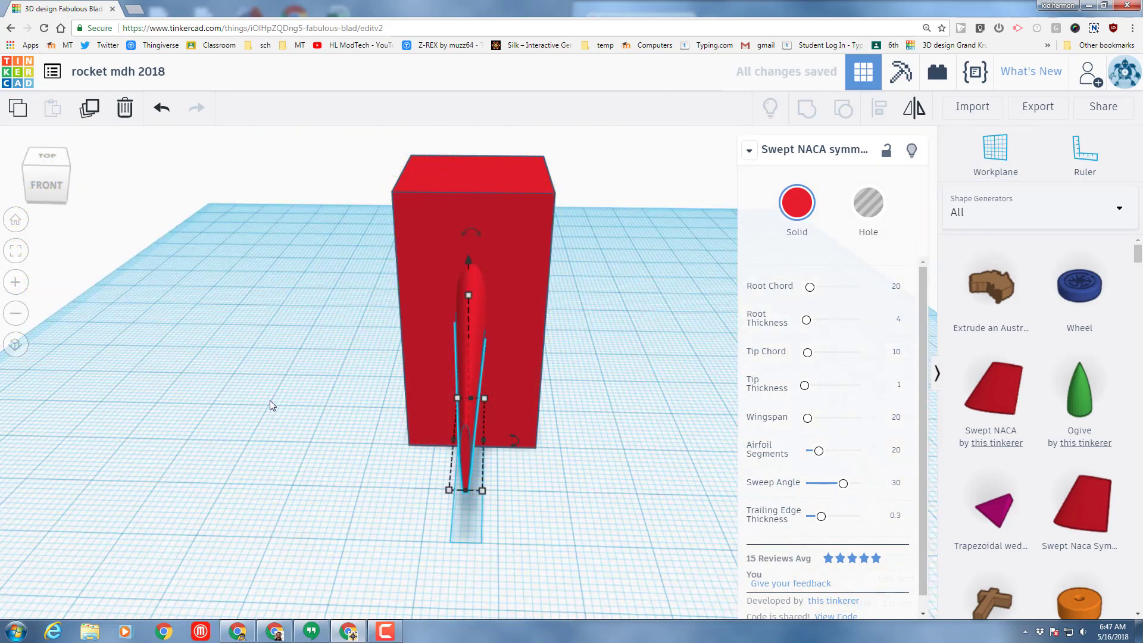
pyautogui.moveTo(609, 497)
pyautogui.mouseDown(button='right')
pyautogui.moveTo(497, 479)
pyautogui.moveTo(658, 460)
pyautogui.moveTo(327, 470)
pyautogui.moveTo(497, 442)
pyautogui.mouseUp(button='right')
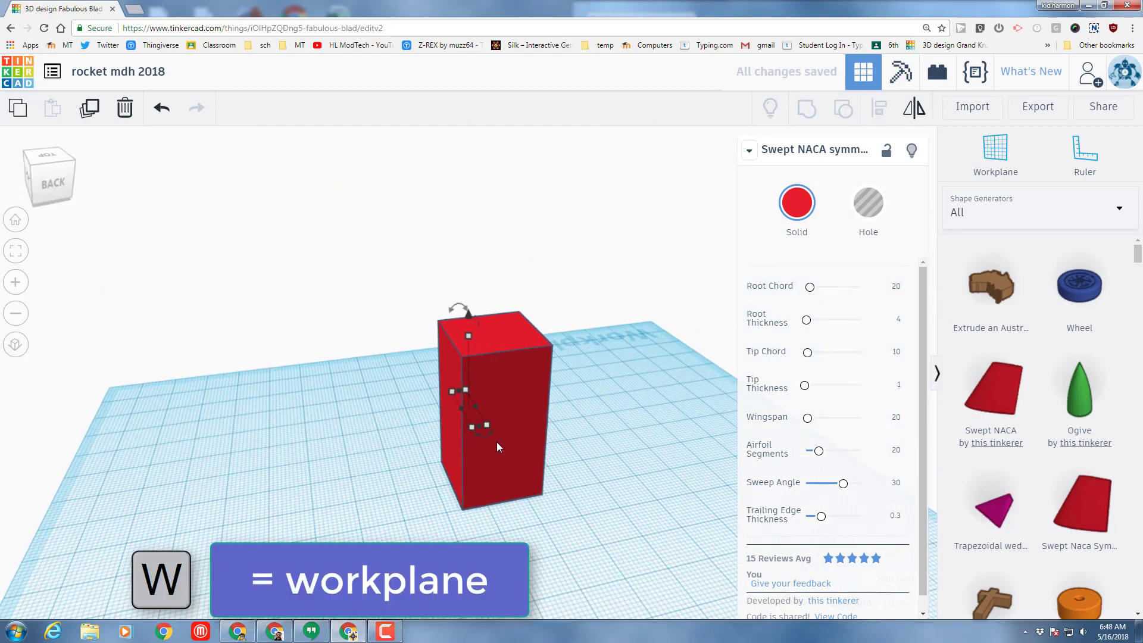
pyautogui.click(496, 444)
pyautogui.press('w')
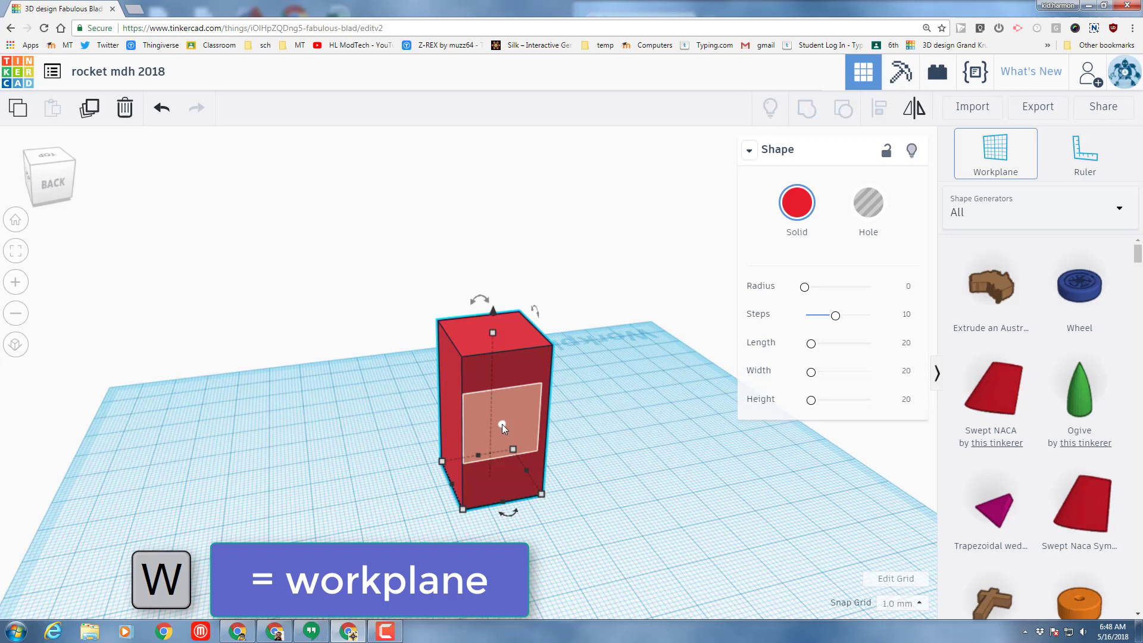
pyautogui.click(497, 444)
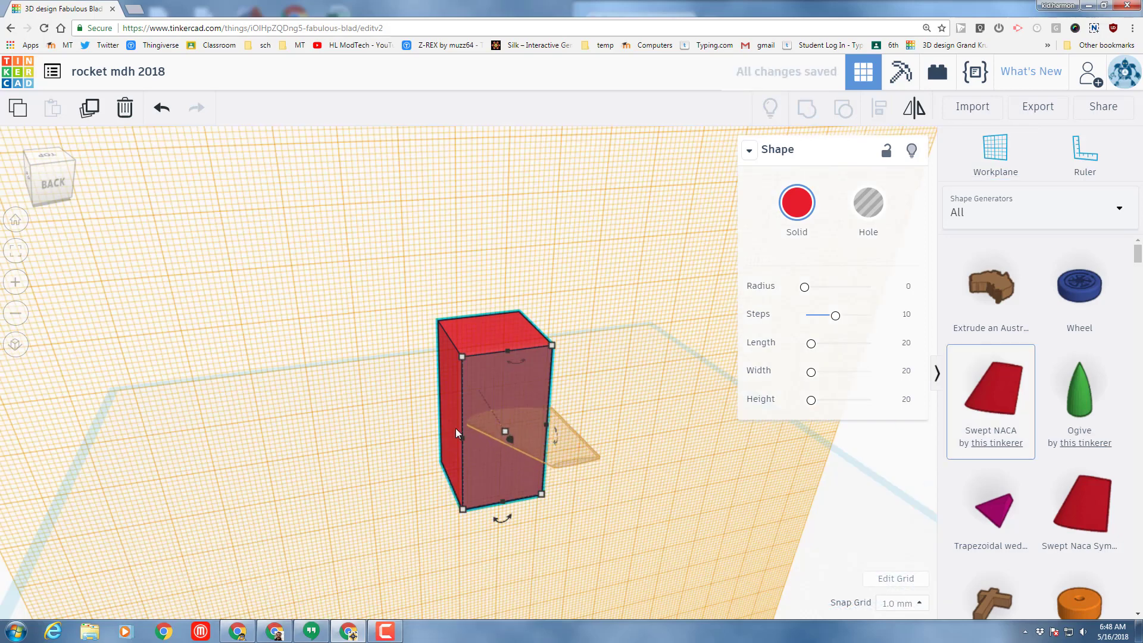
# Add a second Swept NACA fin there and rotate it 90° so its tip points down
pyautogui.moveTo(976, 404); pyautogui.dragTo(527, 450)
pyautogui.click(14, 253)
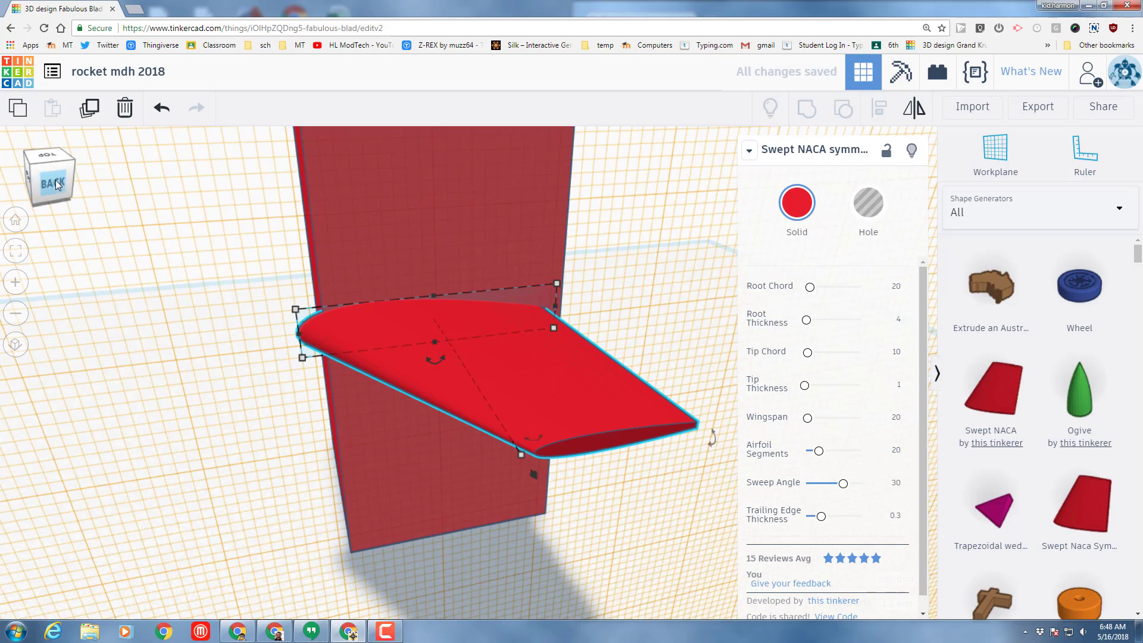
pyautogui.click(50, 177)
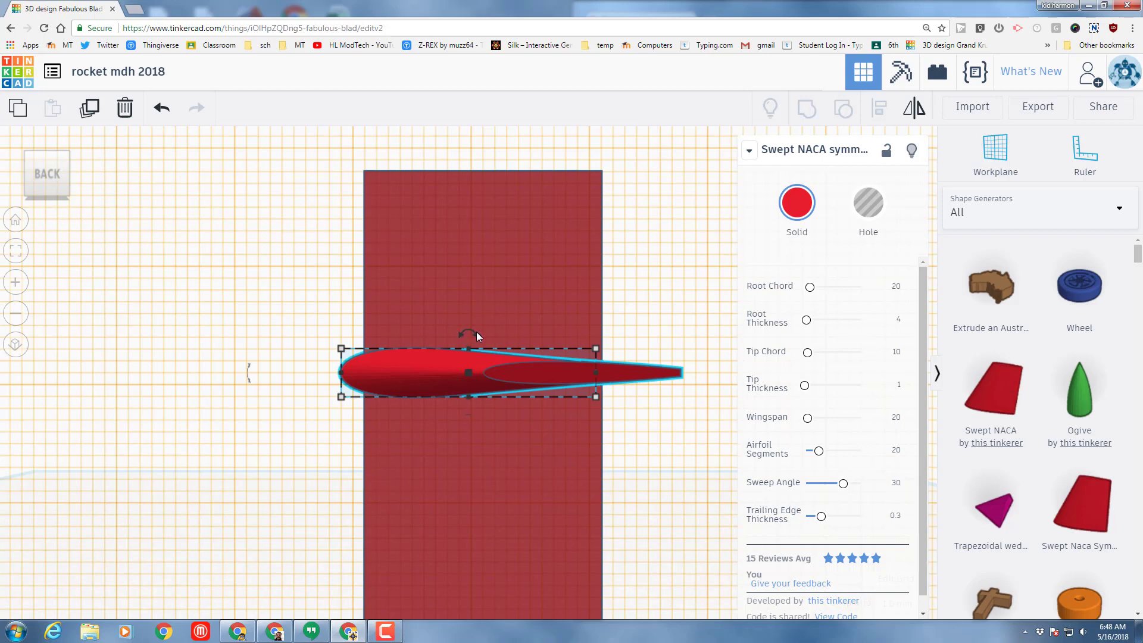
pyautogui.moveTo(476, 335); pyautogui.dragTo(475, 437)
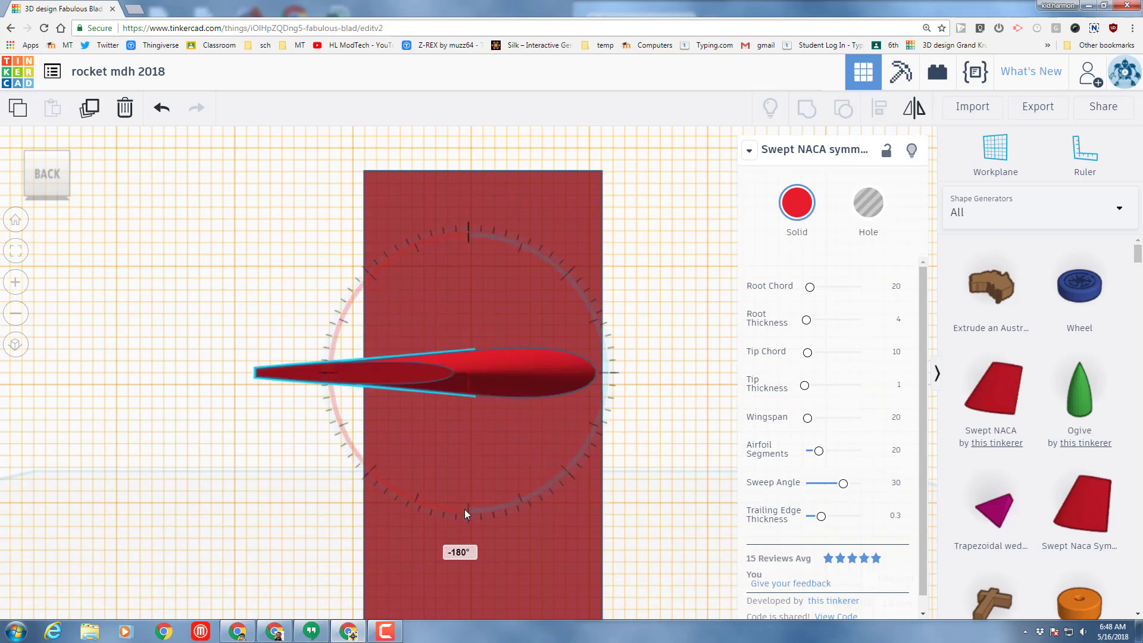
pyautogui.moveTo(465, 513); pyautogui.dragTo(590, 382)
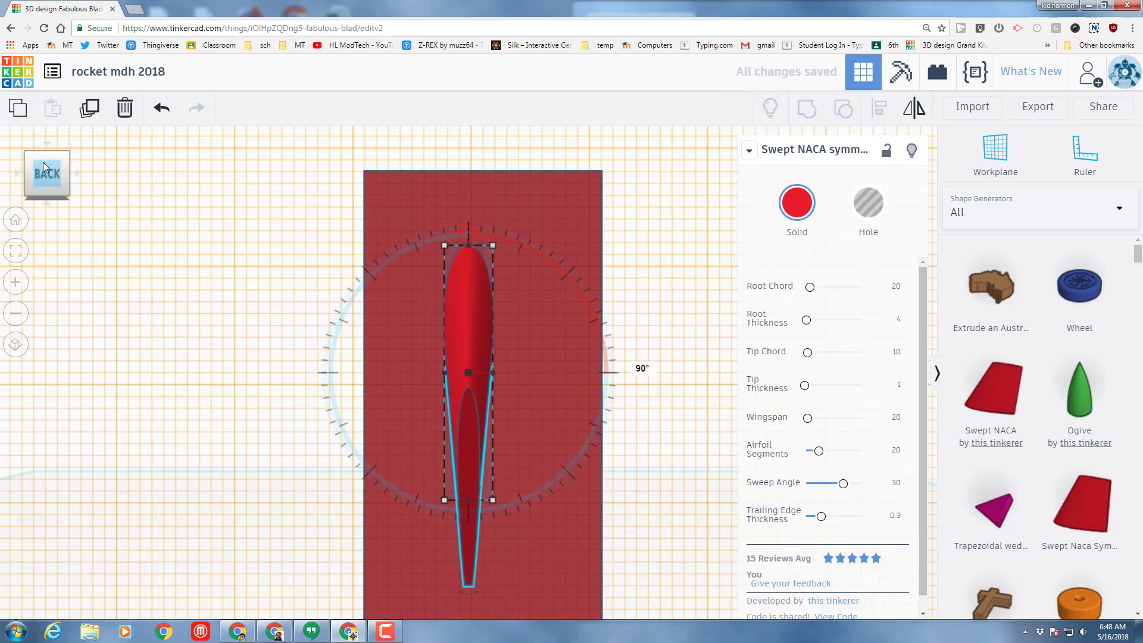
# Return to Home view, put the workplane back on the ground grid, and view from a corner
pyautogui.click(15, 220)
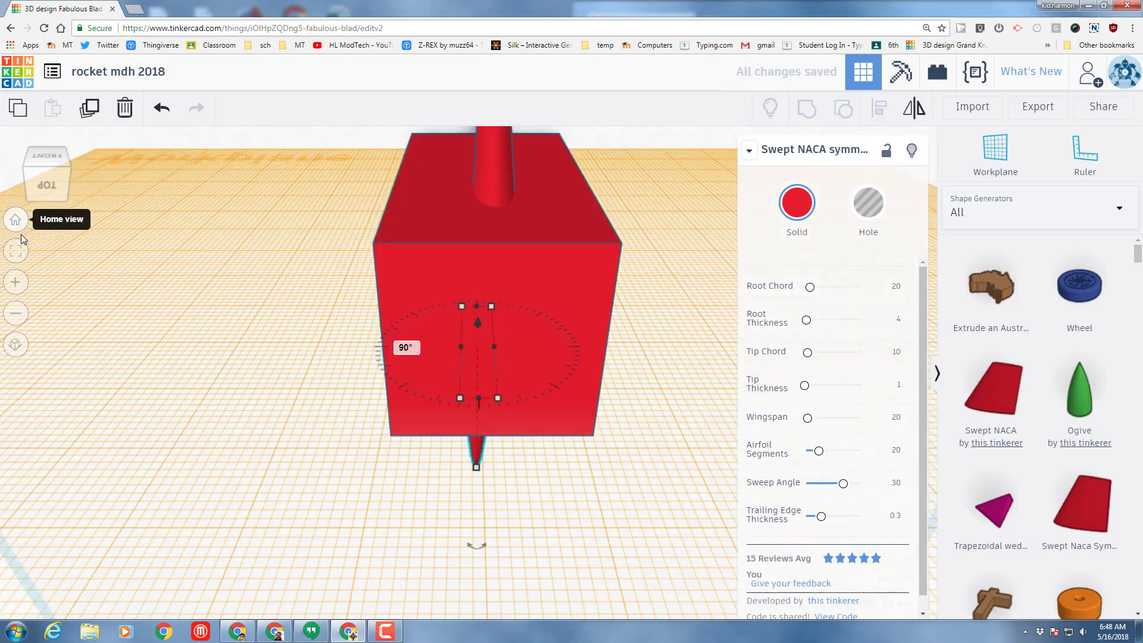
pyautogui.press('w')
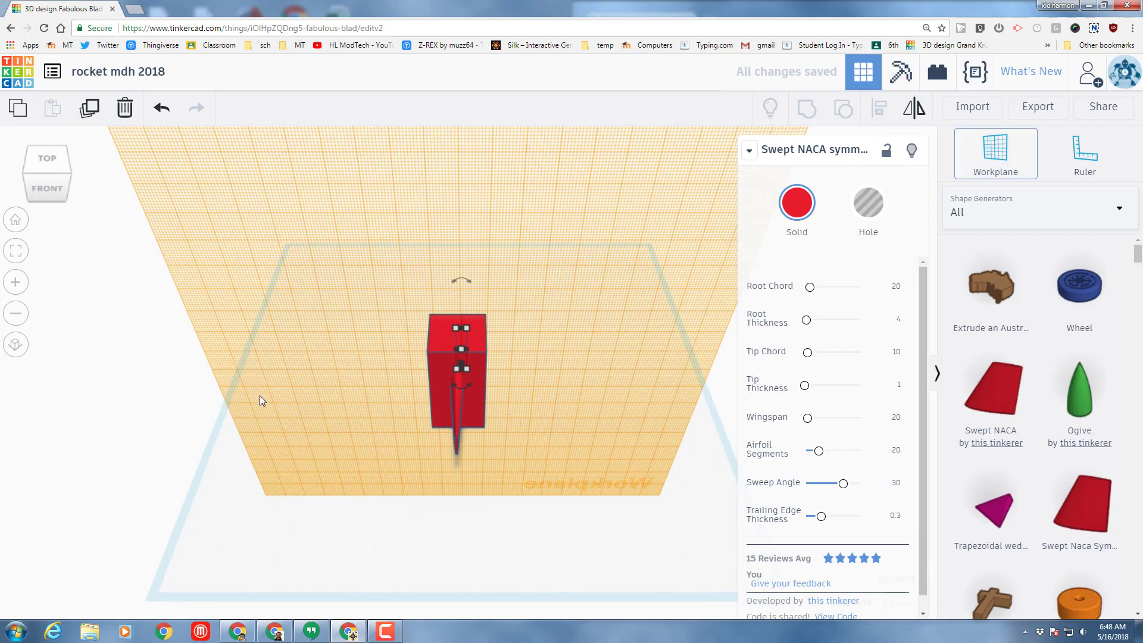
pyautogui.click(260, 396)
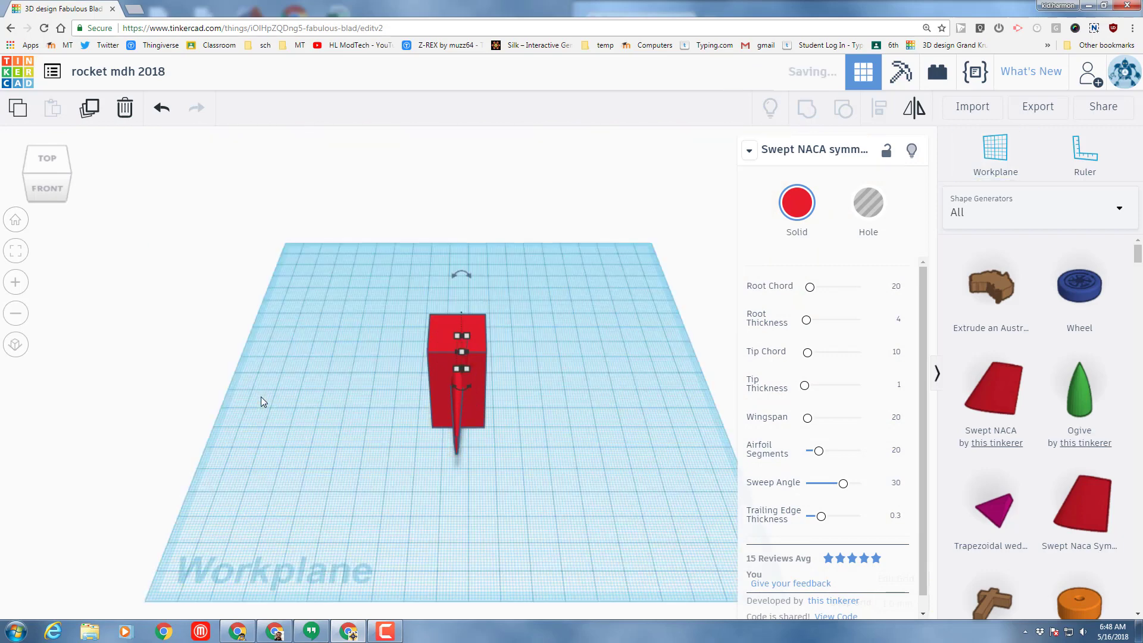
pyautogui.click(25, 173)
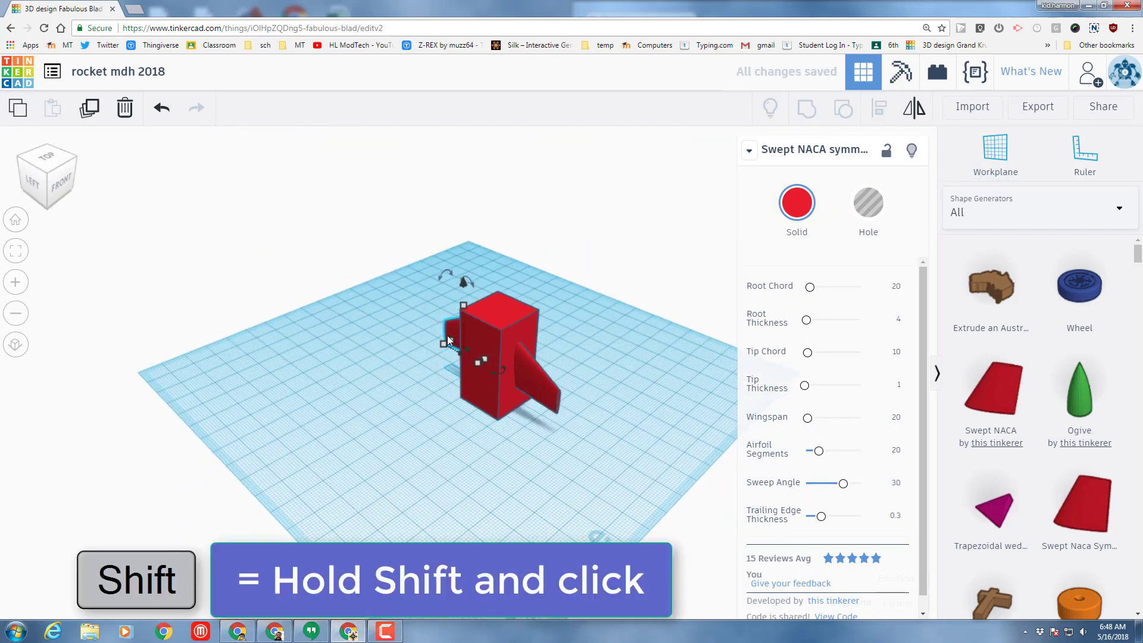
# Select the second fin with the first and centre them in both directions with Align
pyautogui.keyDown('shift'); pyautogui.click(542, 398); pyautogui.keyUp('shift')
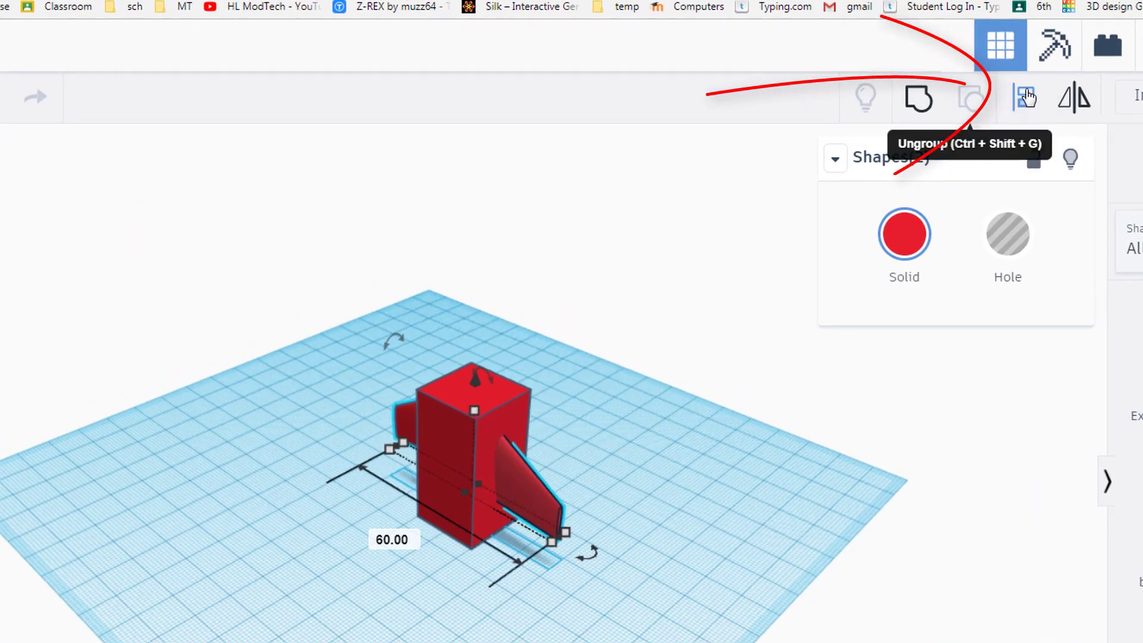
pyautogui.click(881, 108)
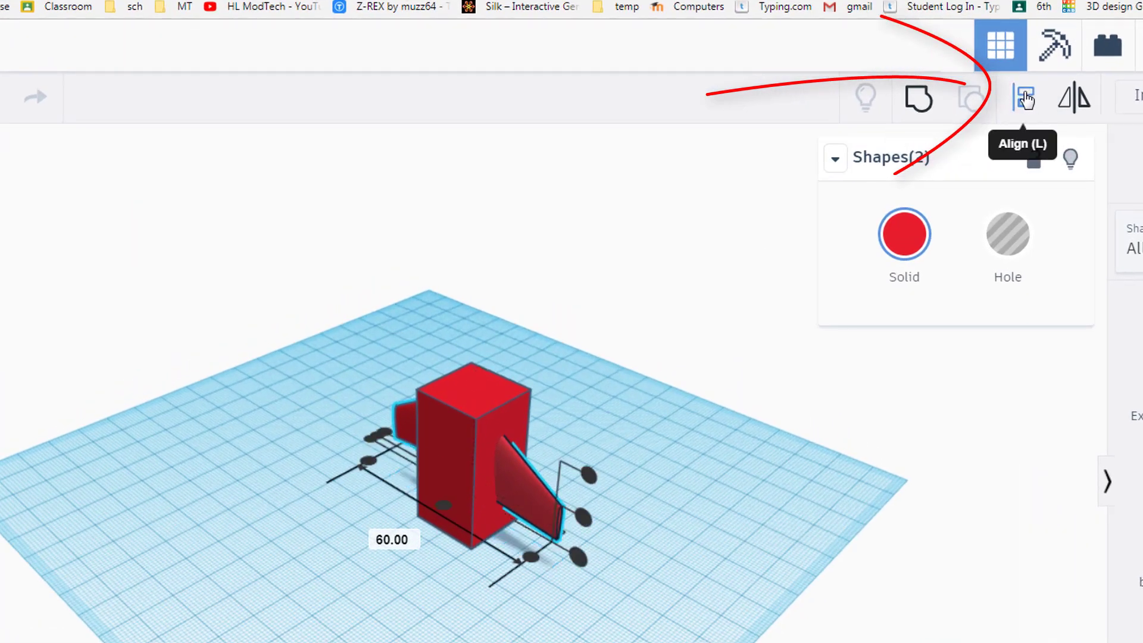
pyautogui.click(587, 481)
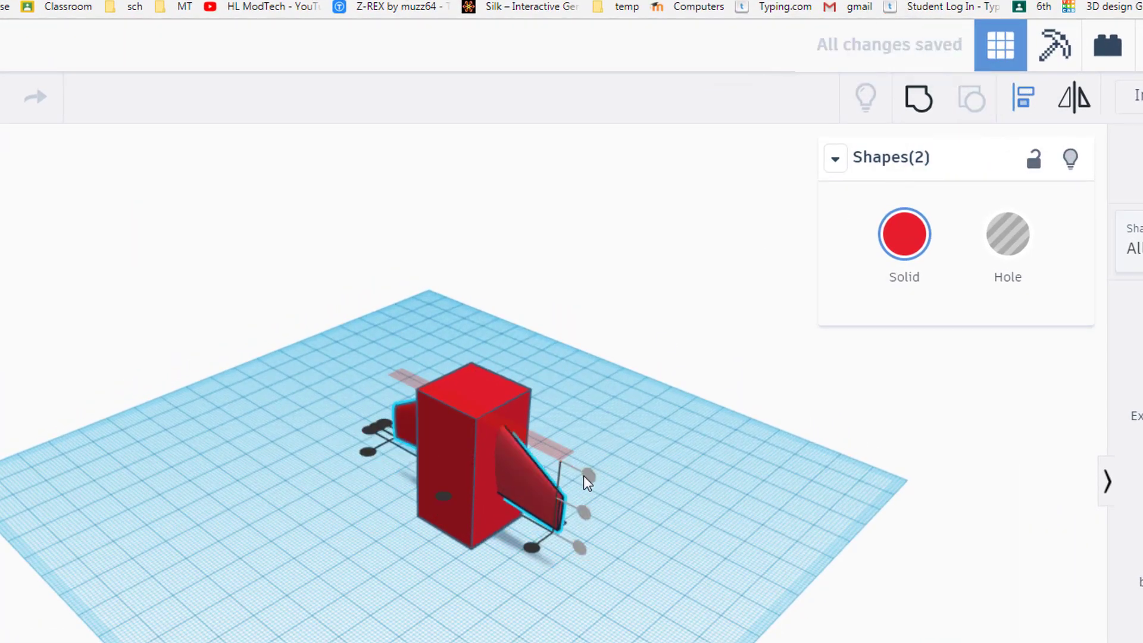
pyautogui.click(380, 428)
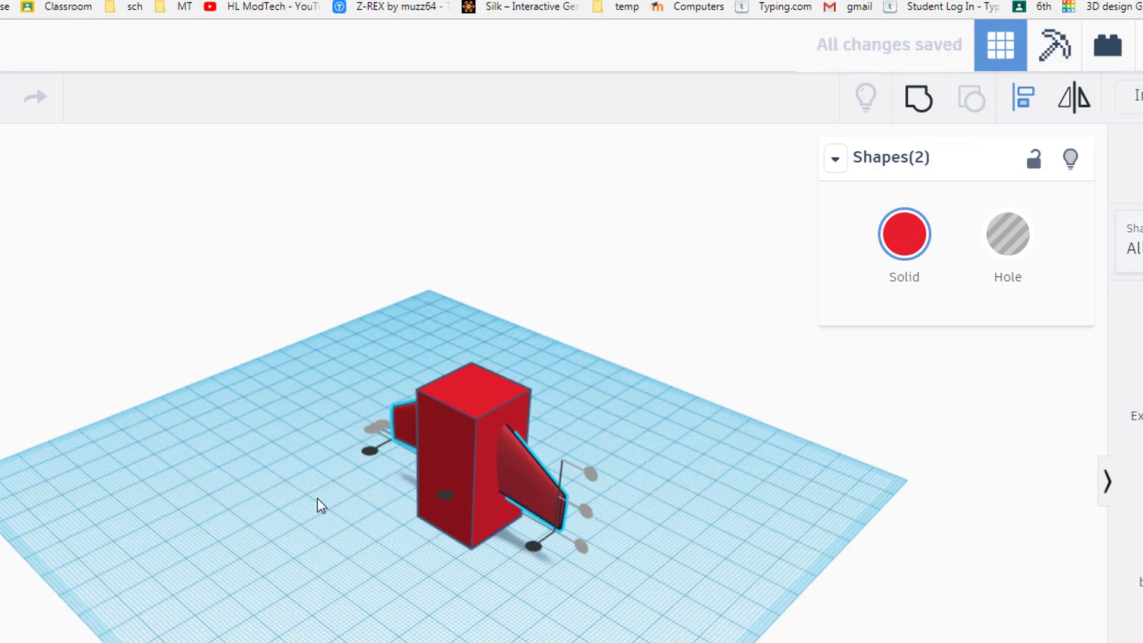
# Group the box and two fins, duplicate the group, and turn the copy 90°
pyautogui.click(915, 107)
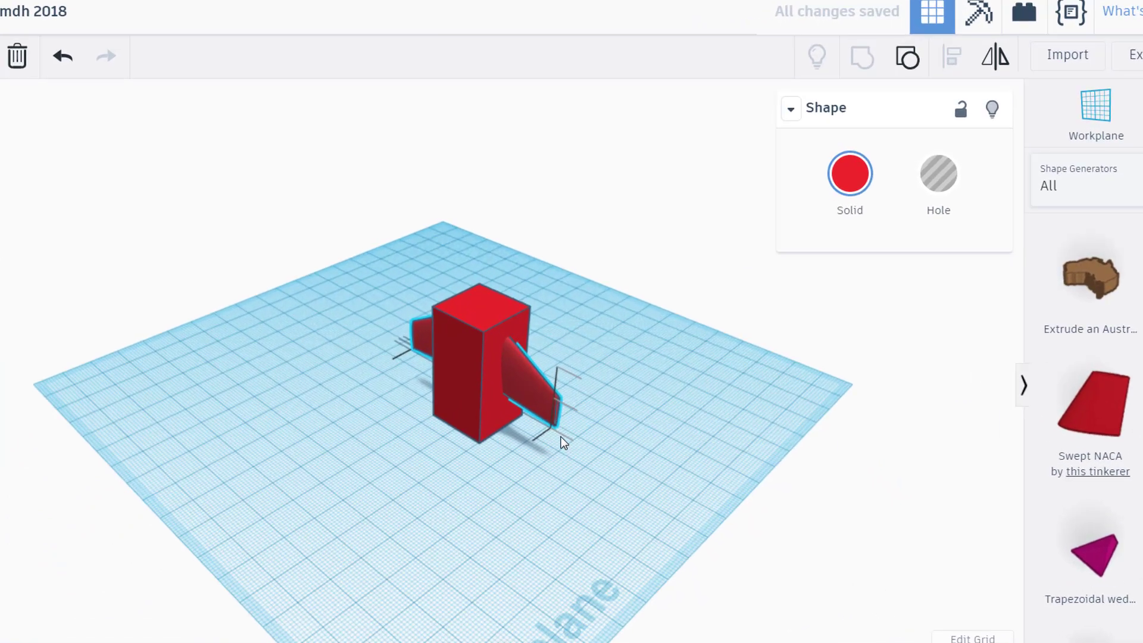
pyautogui.hotkey('ctrl', 'd')
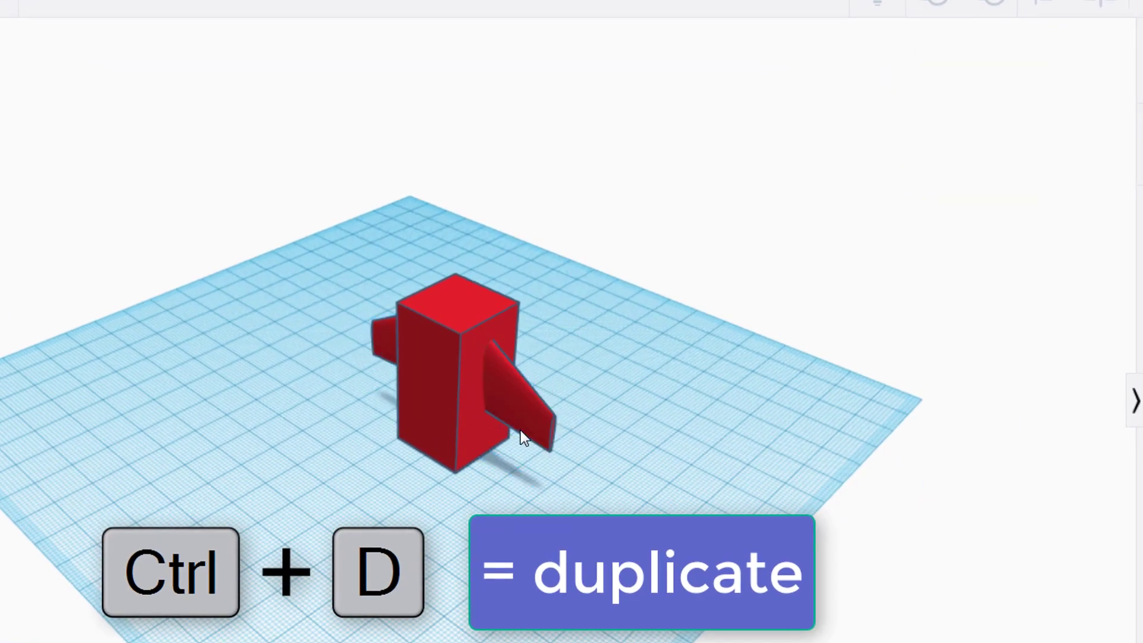
pyautogui.click(522, 416)
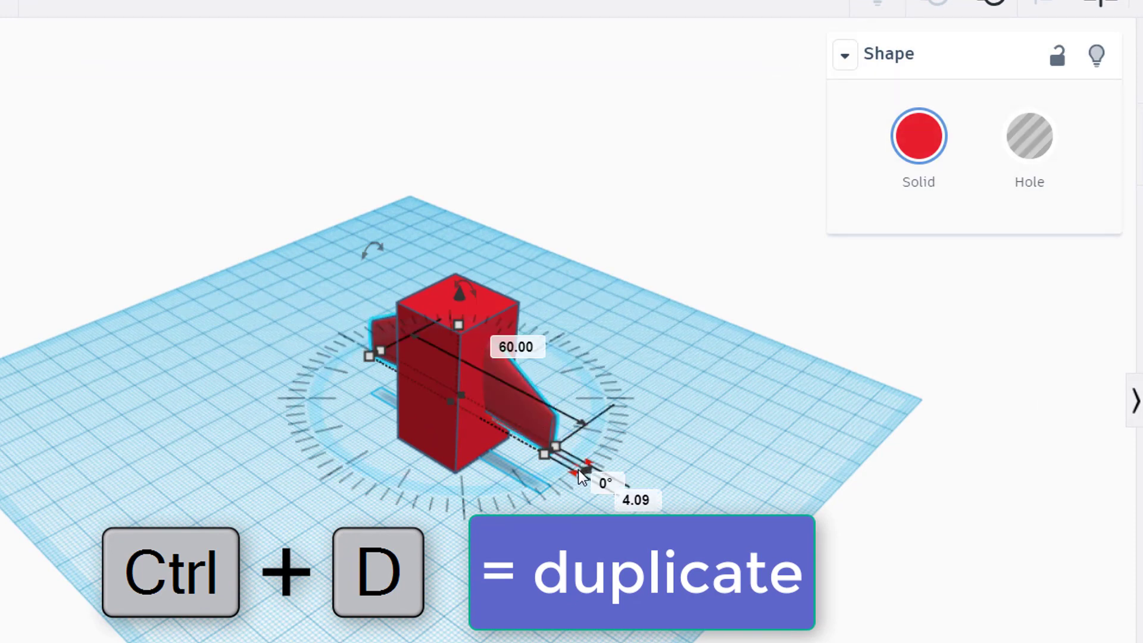
pyautogui.moveTo(578, 469)
pyautogui.mouseDown()
pyautogui.moveTo(414, 478)
pyautogui.moveTo(358, 461)
pyautogui.mouseUp()
# Orbit to see all four fins and select the box body
pyautogui.moveTo(134, 433)
pyautogui.mouseDown(button='right')
pyautogui.moveTo(439, 508)
pyautogui.moveTo(490, 502)
pyautogui.moveTo(231, 458)
pyautogui.mouseUp(button='right')
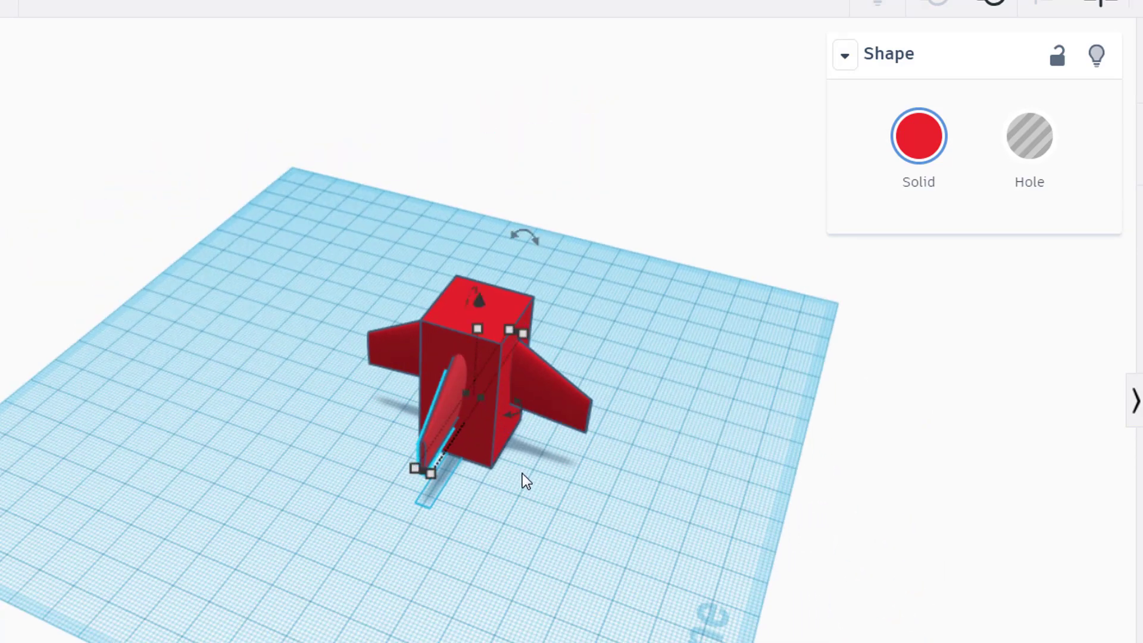
pyautogui.click(639, 505)
pyautogui.click(492, 439)
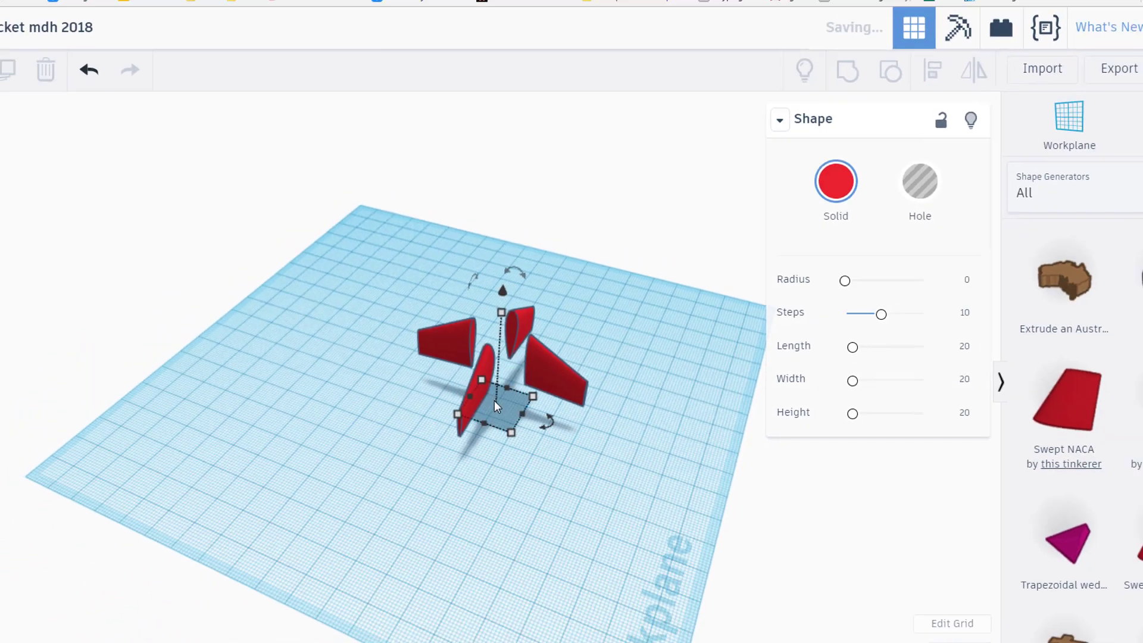
# Delete the helper box, group the four fins, and switch the library back to Basic Shapes
pyautogui.press('Delete')
pyautogui.moveTo(407, 309); pyautogui.dragTo(572, 409)
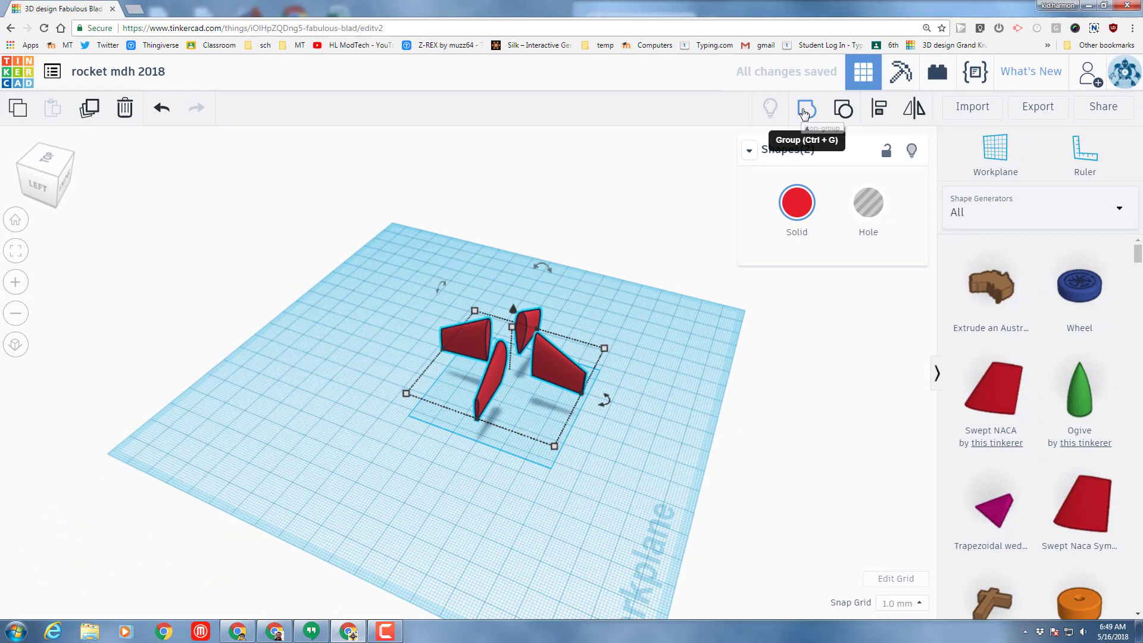
pyautogui.click(804, 111)
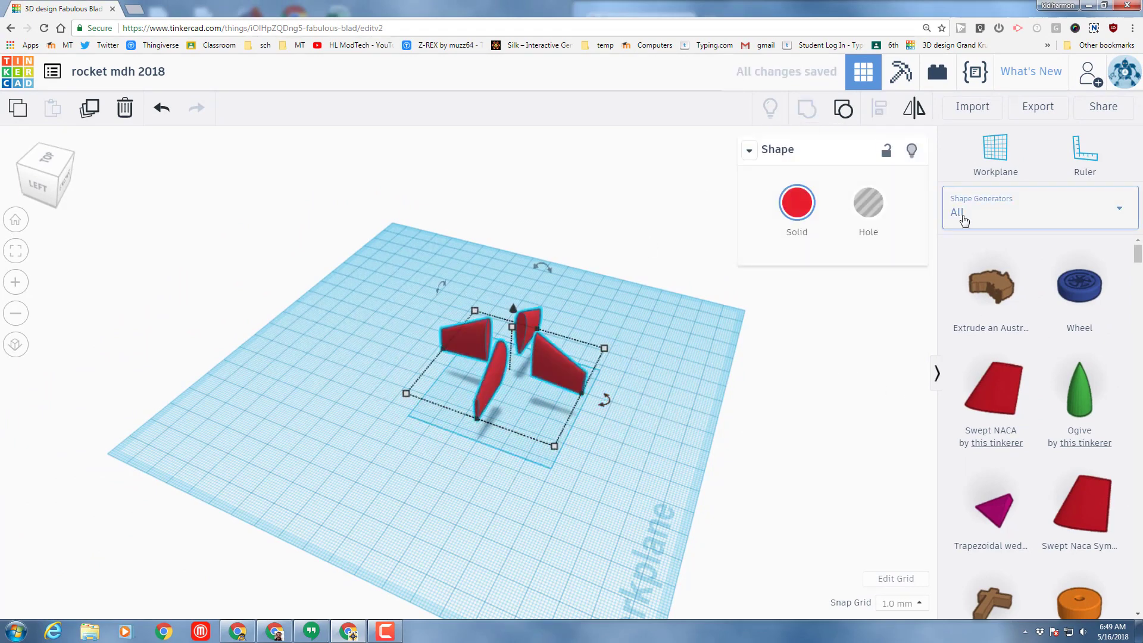
pyautogui.click(962, 219)
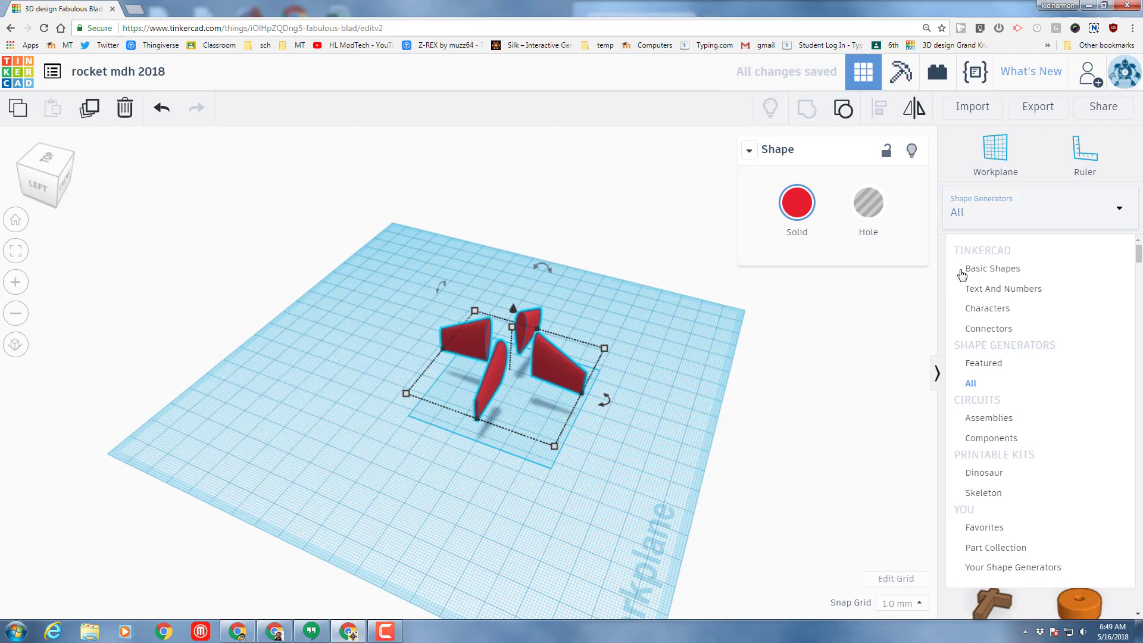
pyautogui.click(985, 270)
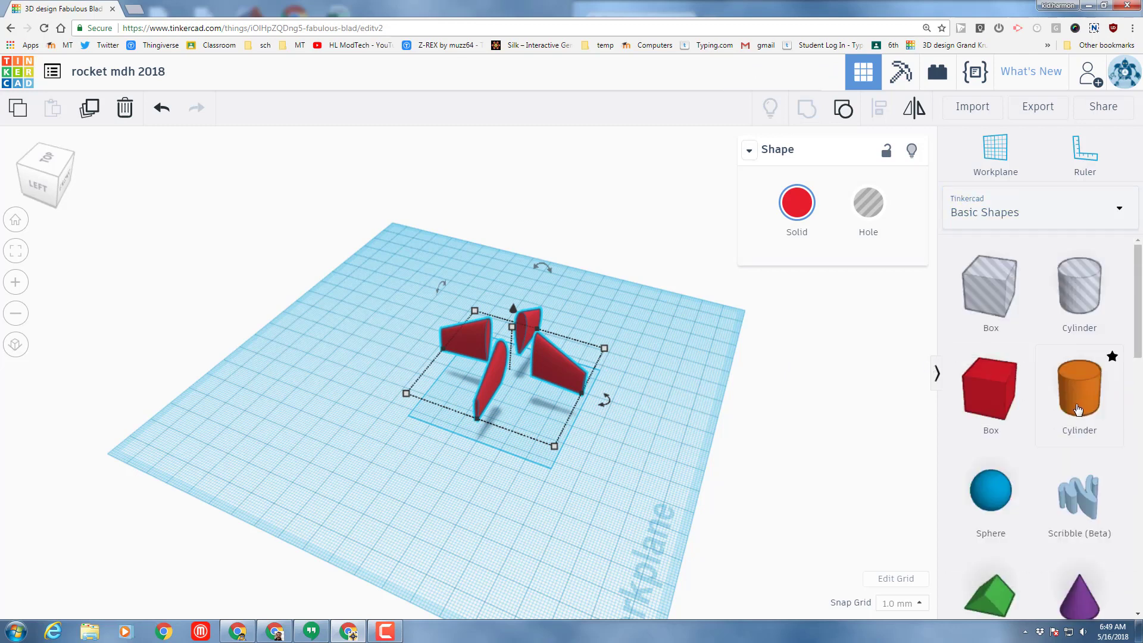
# Add an orange cylinder among the fins and centre it with them using Align
pyautogui.moveTo(1078, 410)
pyautogui.mouseDown()
pyautogui.moveTo(504, 360)
pyautogui.moveTo(483, 277)
pyautogui.moveTo(488, 300)
pyautogui.mouseUp()
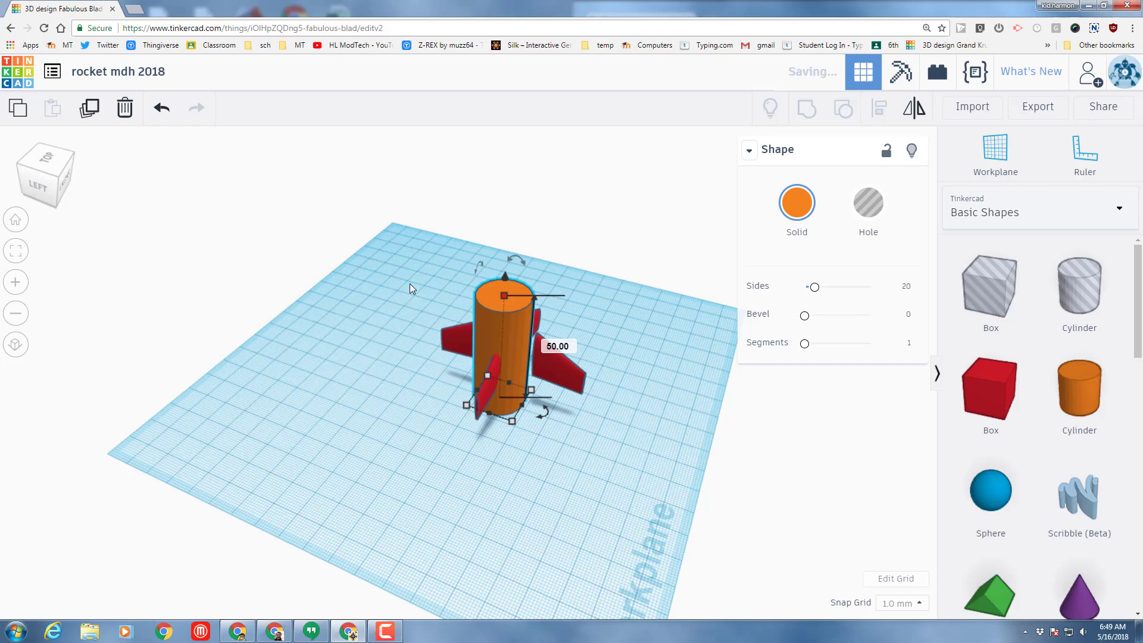
pyautogui.moveTo(411, 288); pyautogui.dragTo(547, 407)
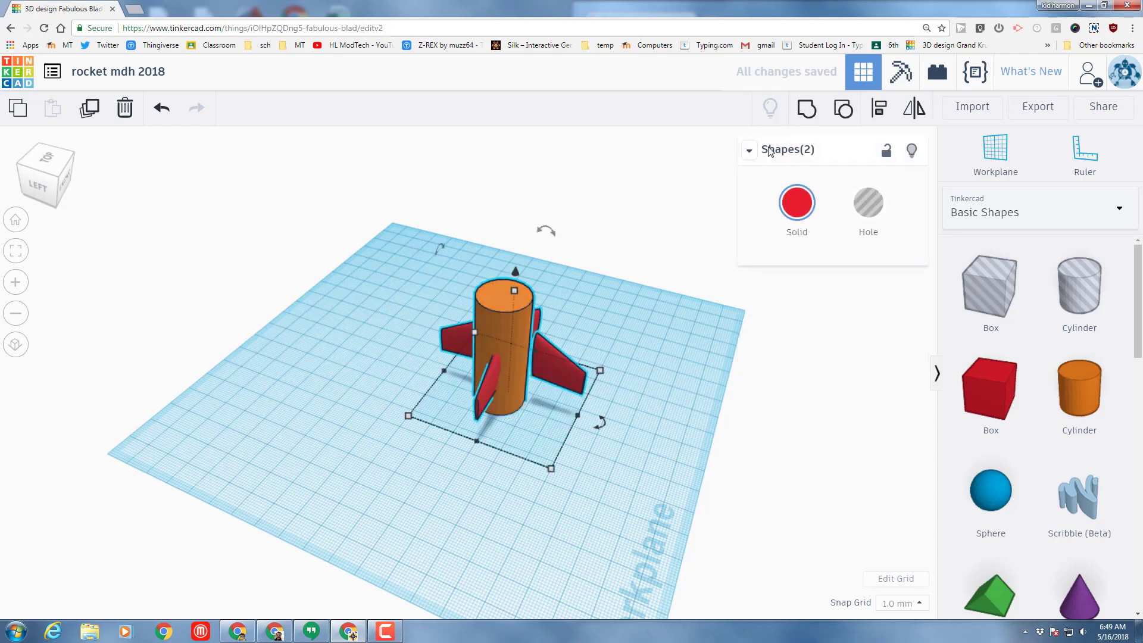
pyautogui.click(879, 107)
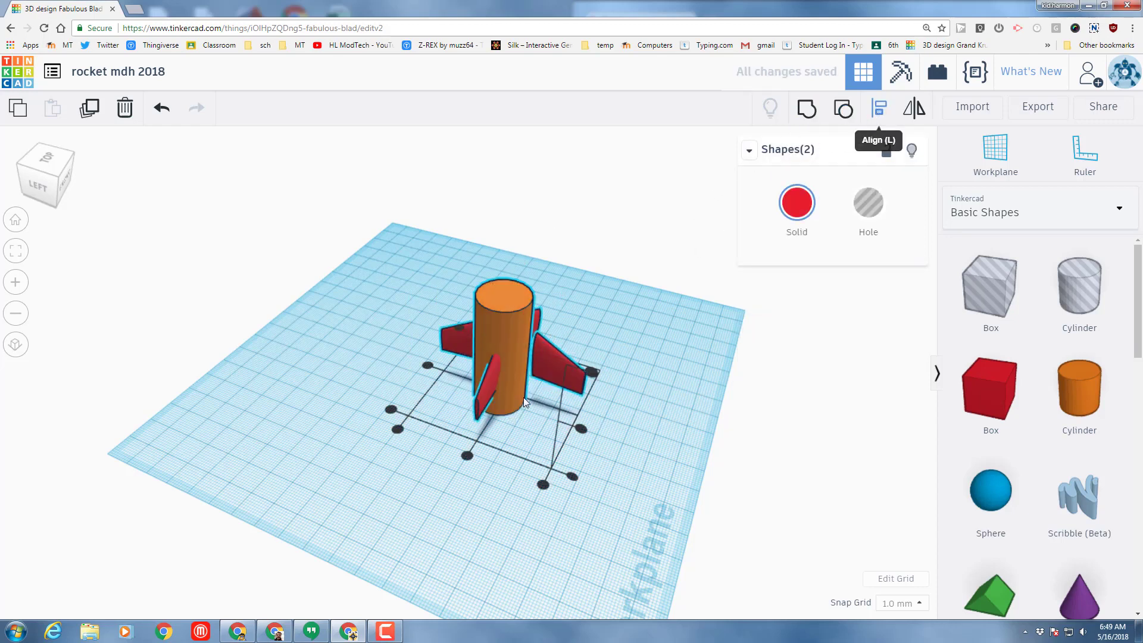
pyautogui.click(467, 455)
pyautogui.click(428, 364)
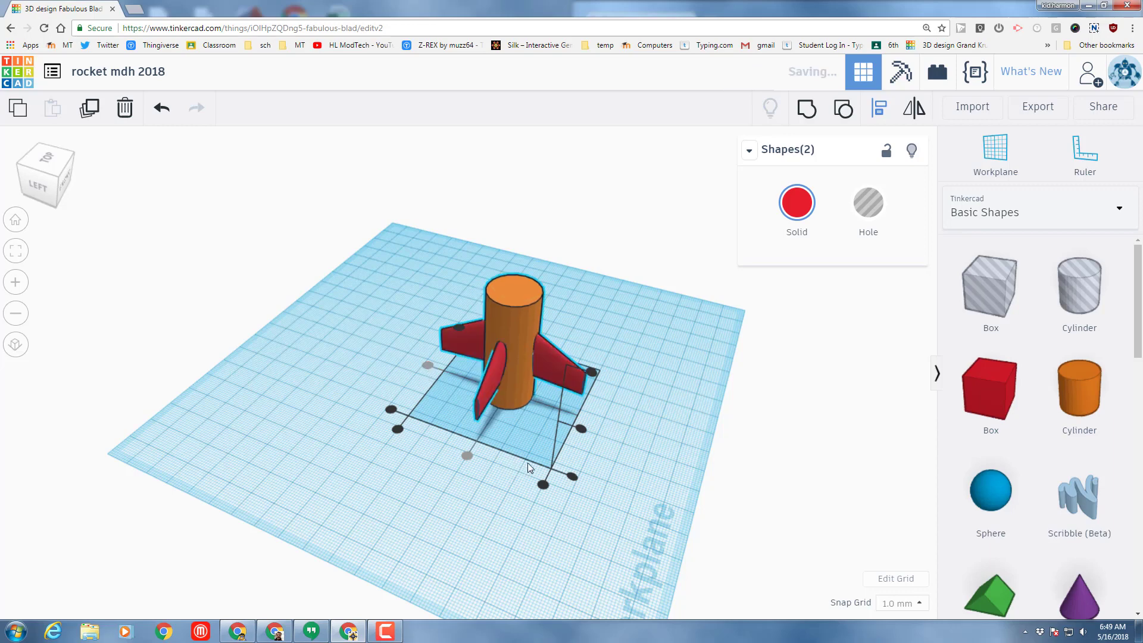
pyautogui.click(572, 476)
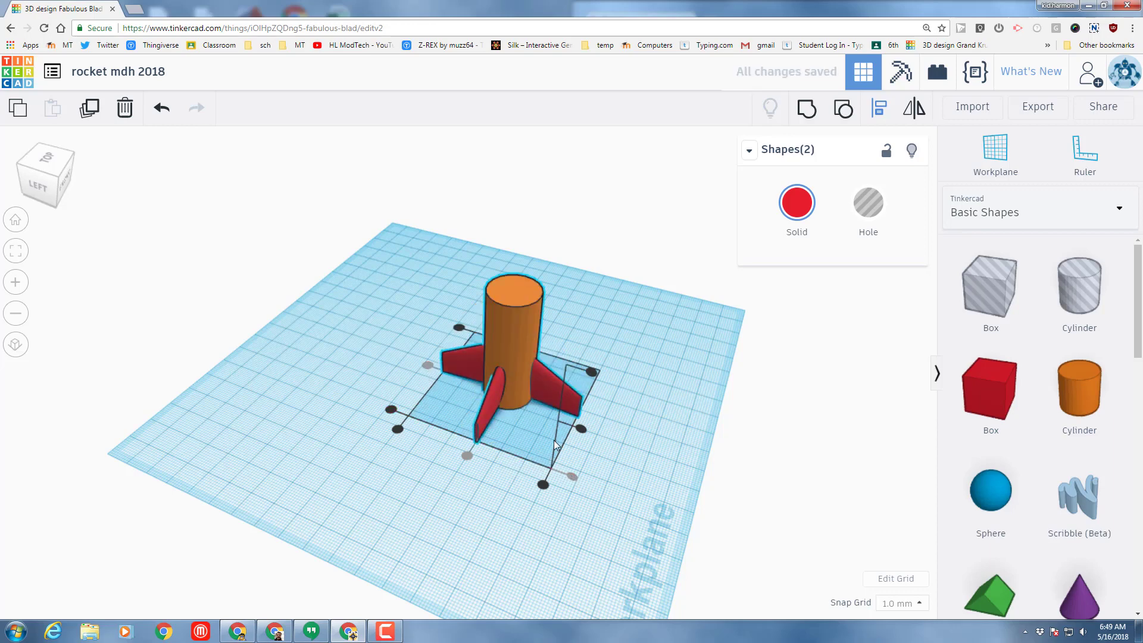
pyautogui.click(563, 462)
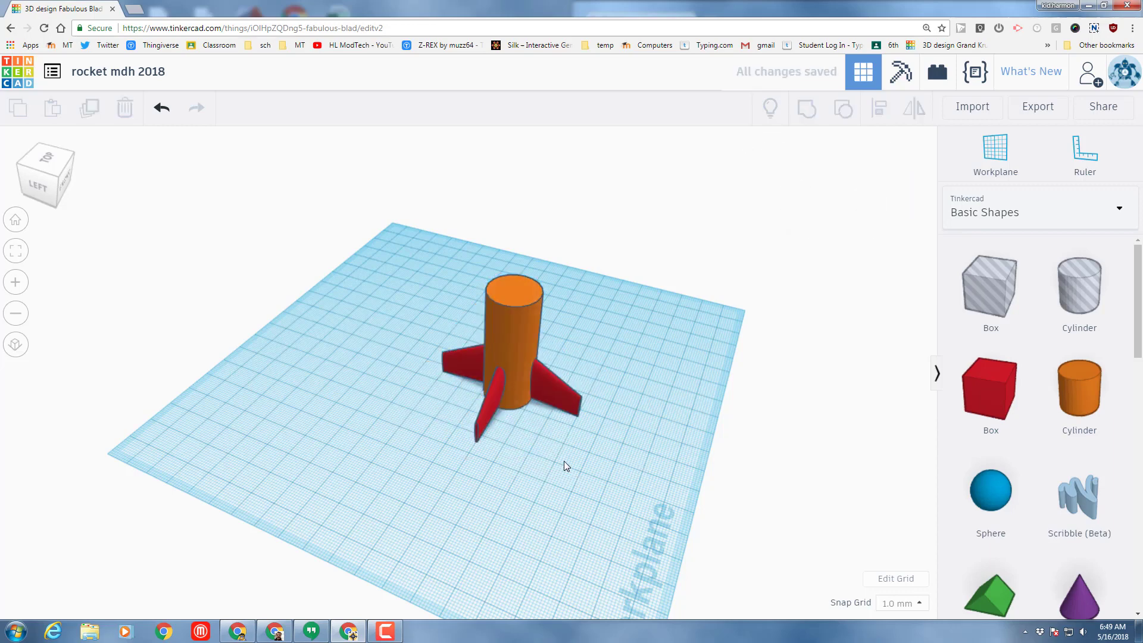
# Place a custom workplane on the top face of the orange cylinder
pyautogui.moveTo(564, 461)
pyautogui.mouseDown(button='right')
pyautogui.moveTo(418, 376)
pyautogui.moveTo(473, 420)
pyautogui.moveTo(546, 432)
pyautogui.mouseUp(button='right')
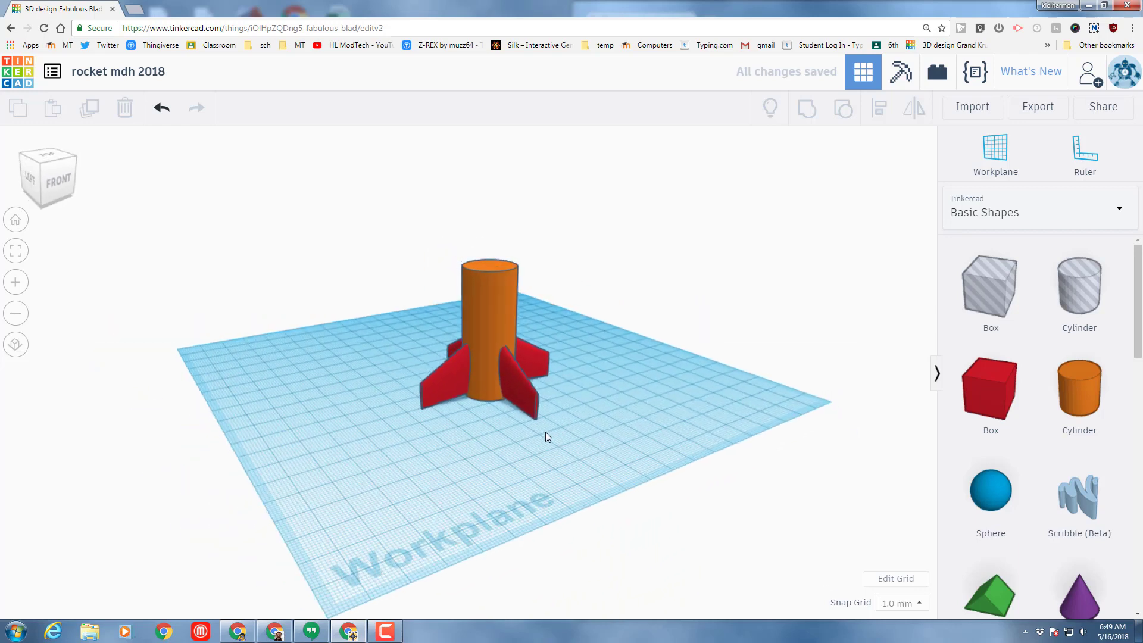
pyautogui.press('w')
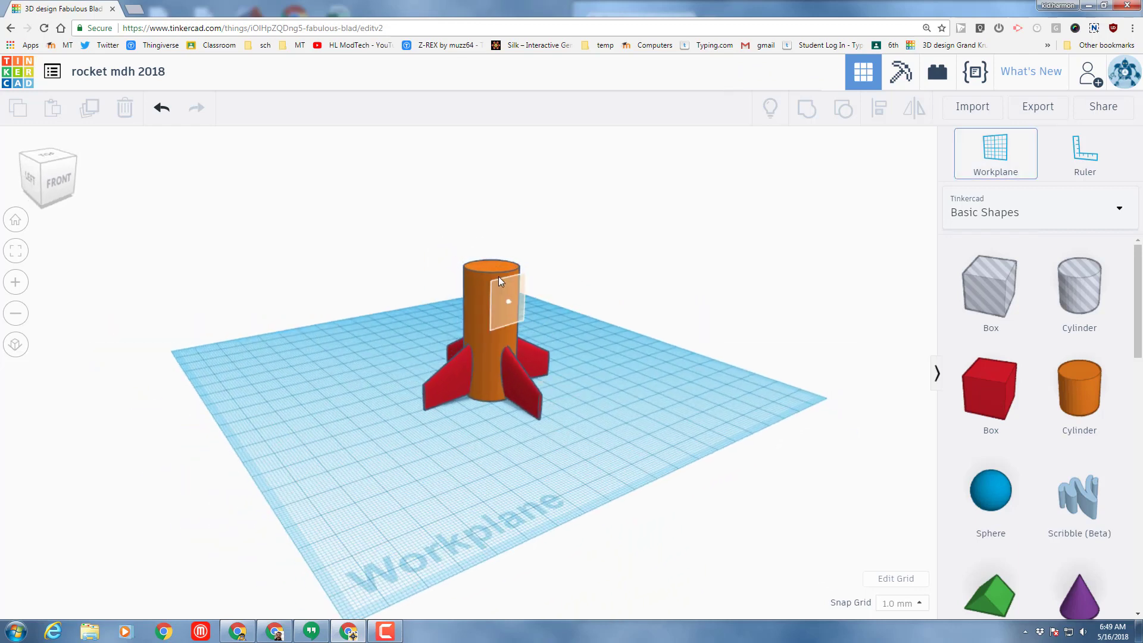
pyautogui.click(489, 266)
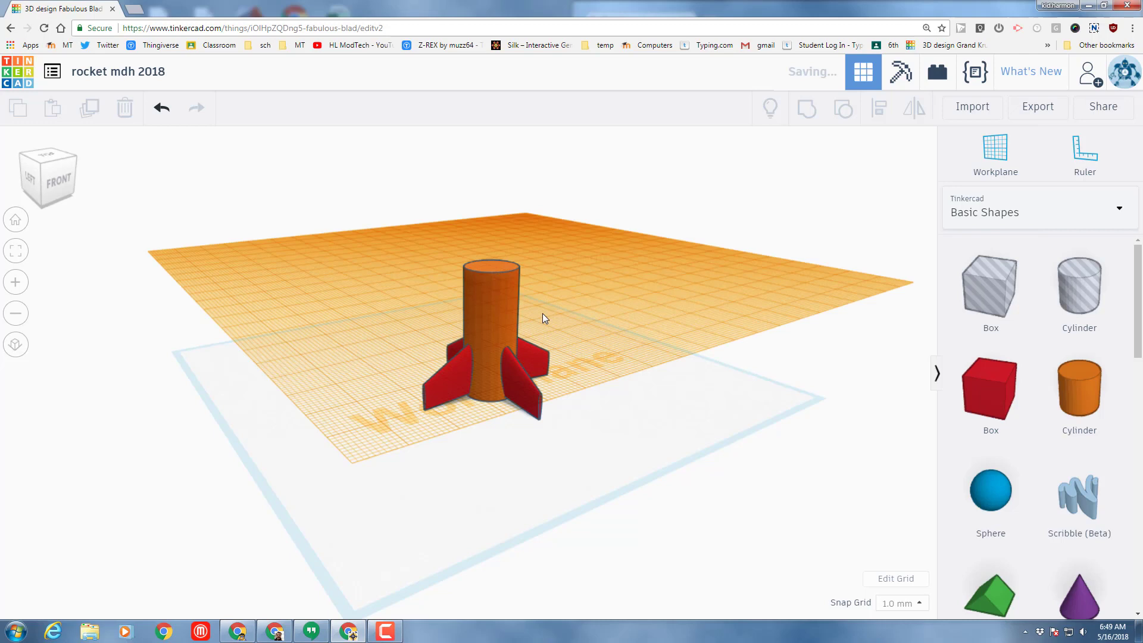
pyautogui.scroll(-2, 1056, 569)
pyautogui.scroll(-2, 1001, 566)
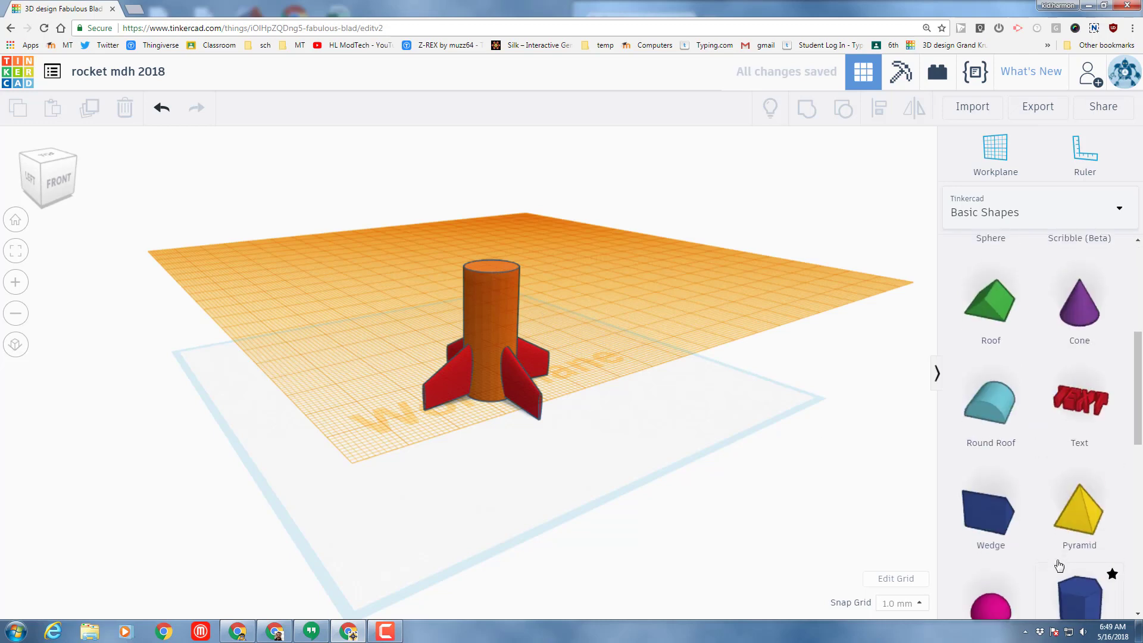
pyautogui.scroll(3, 1054, 544)
pyautogui.scroll(1, 1054, 544)
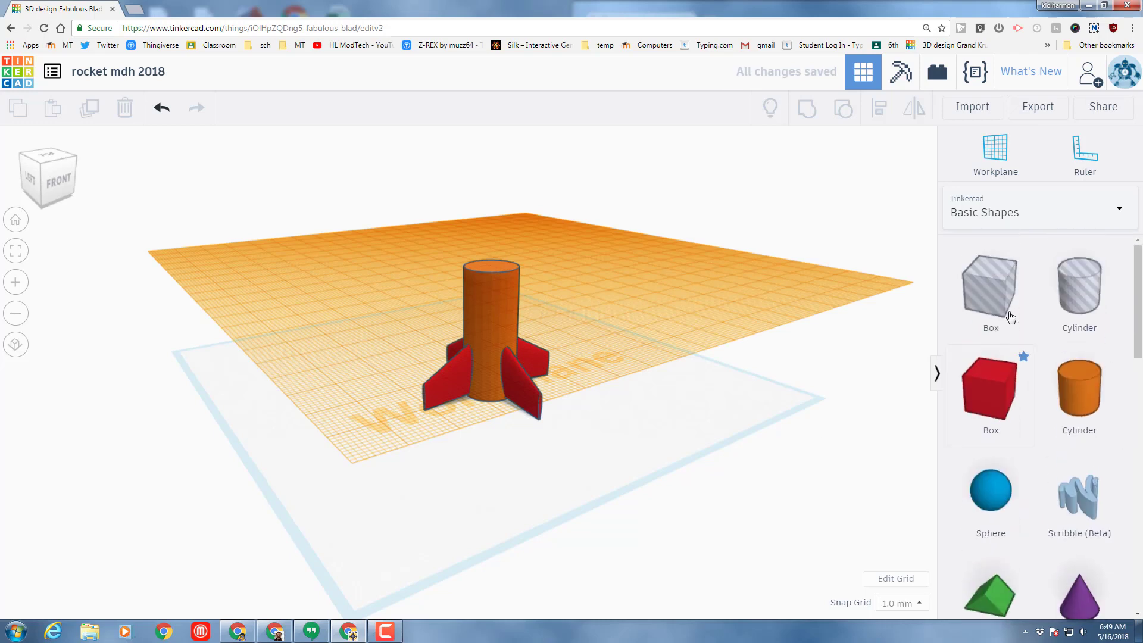
# Drop a green Ogive from All Shape Generators onto the body as the nose cone
pyautogui.click(993, 219)
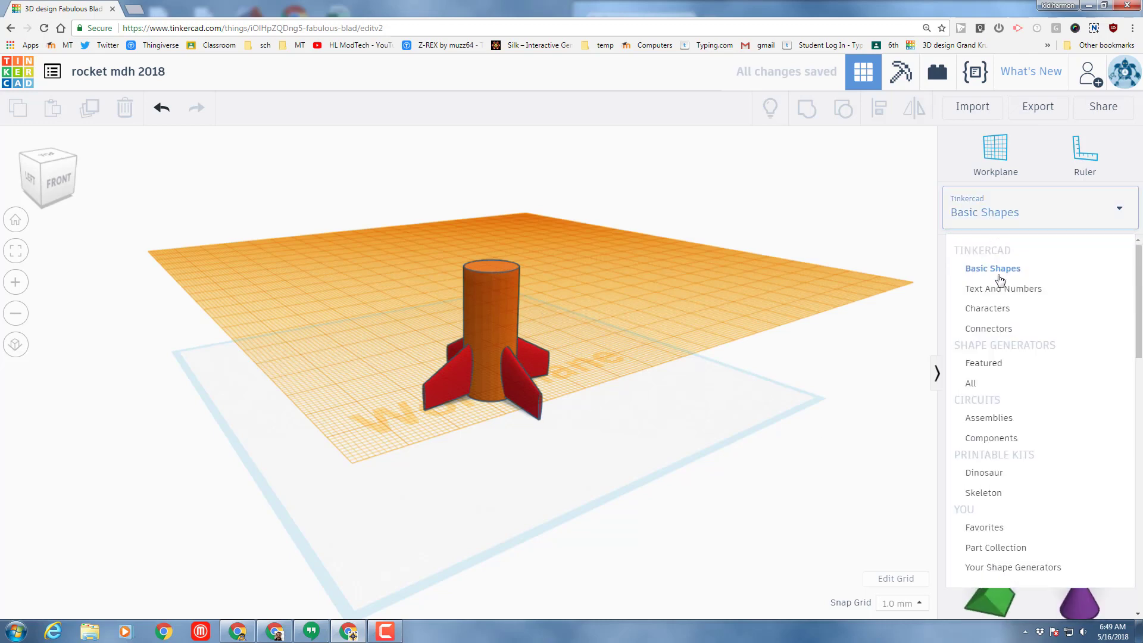
pyautogui.click(972, 386)
pyautogui.moveTo(1075, 404); pyautogui.dragTo(480, 273)
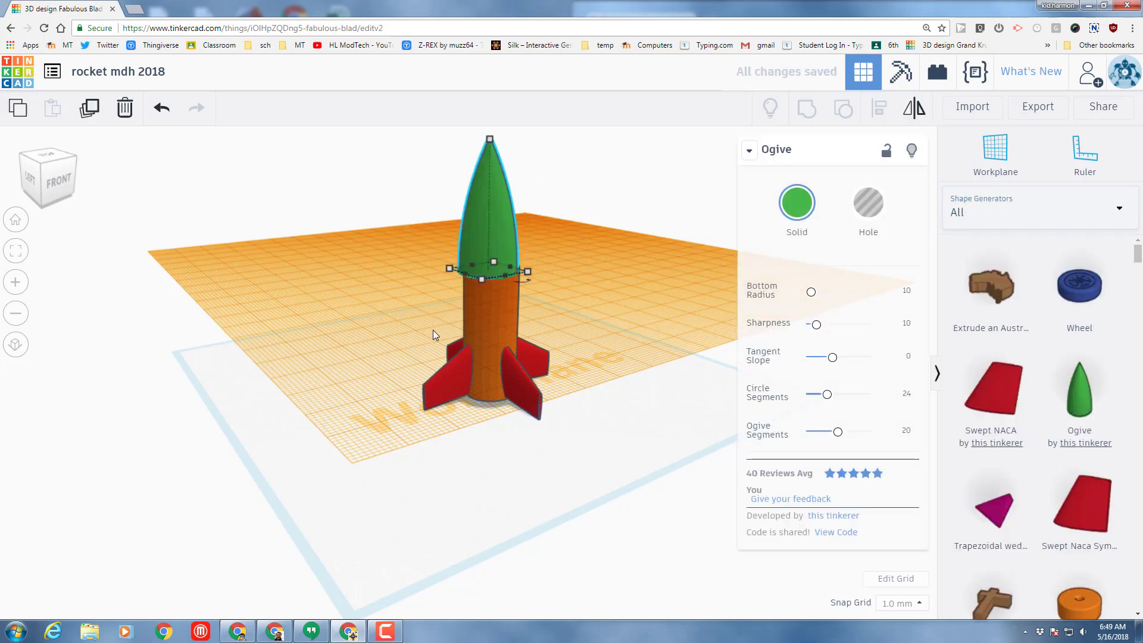
pyautogui.click(419, 325)
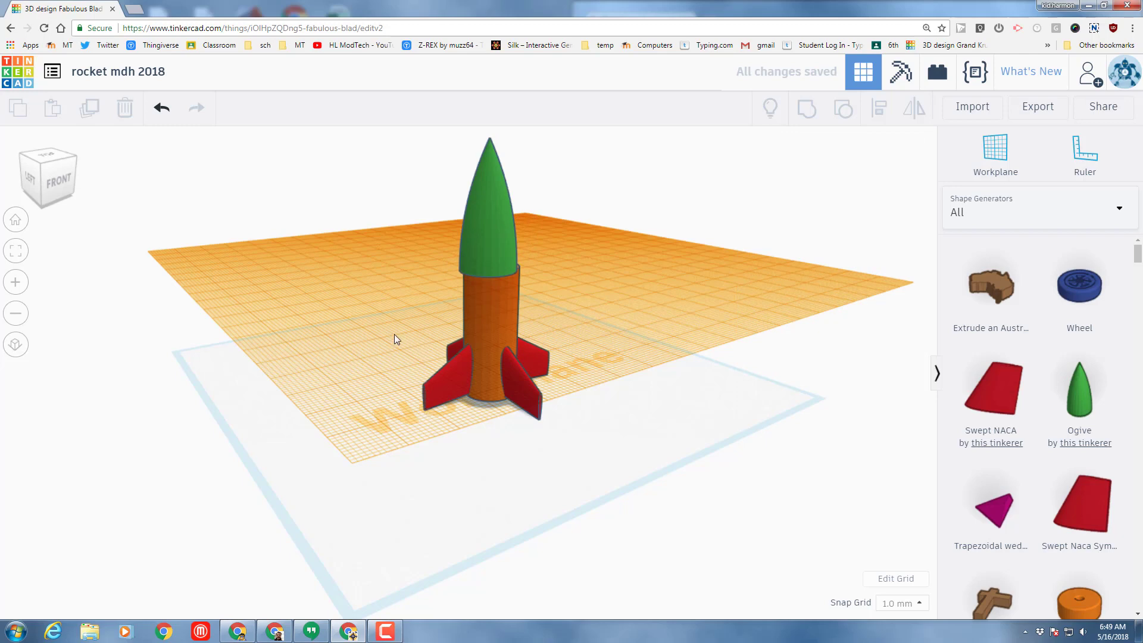
pyautogui.press('w')
# Restore the default workplane, then try centering the three rocket parts and undo the alignment
pyautogui.click(399, 474)
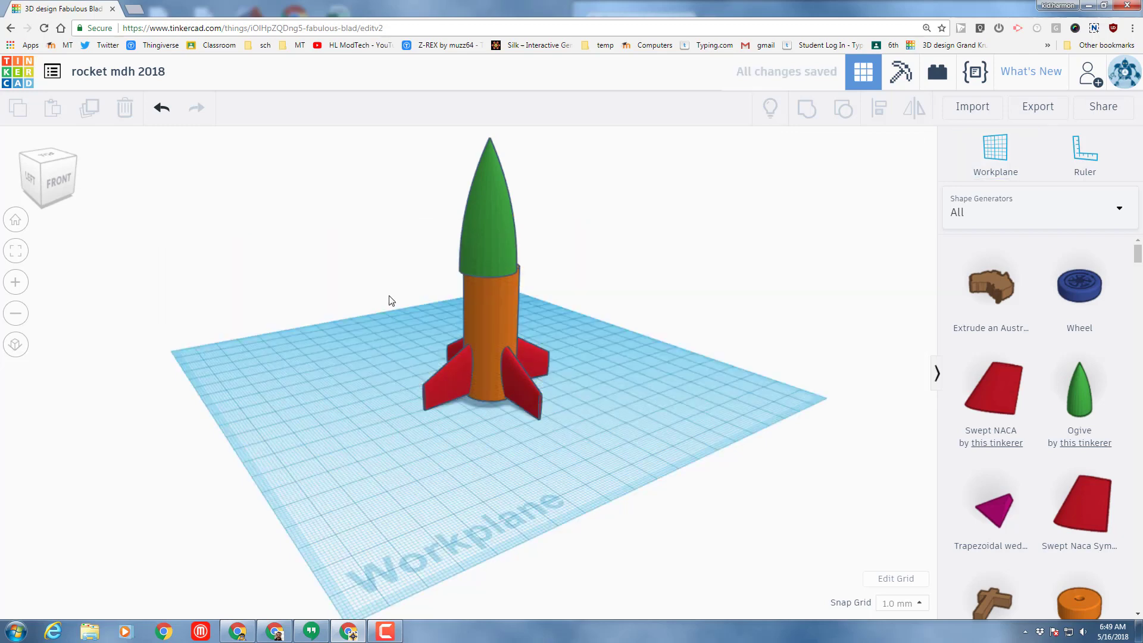
pyautogui.moveTo(402, 298); pyautogui.dragTo(527, 404)
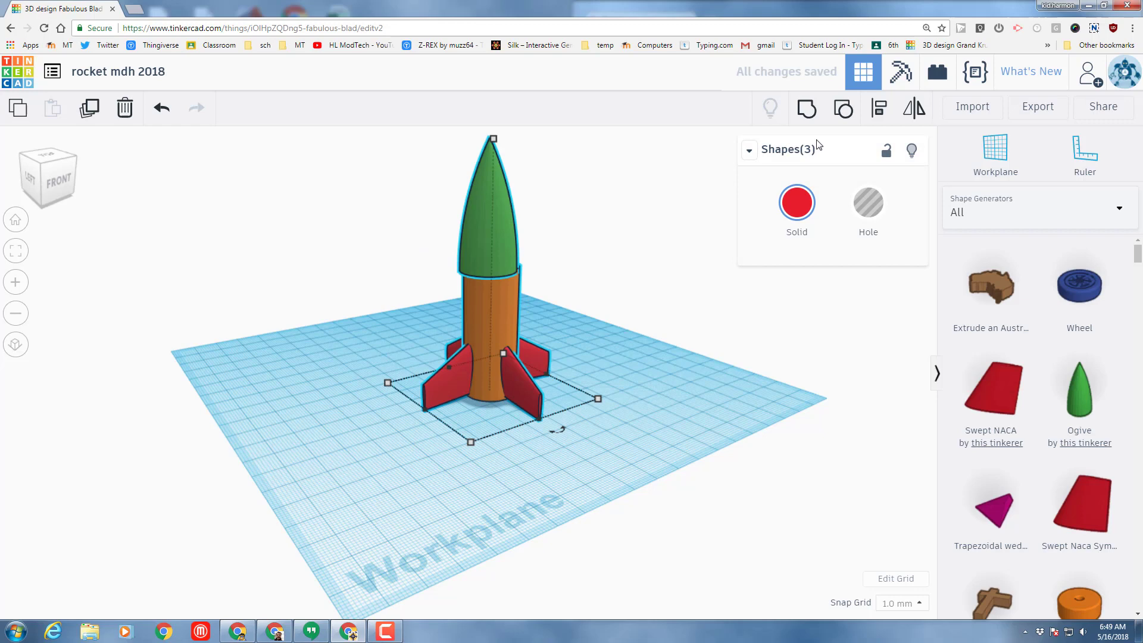
pyautogui.click(881, 115)
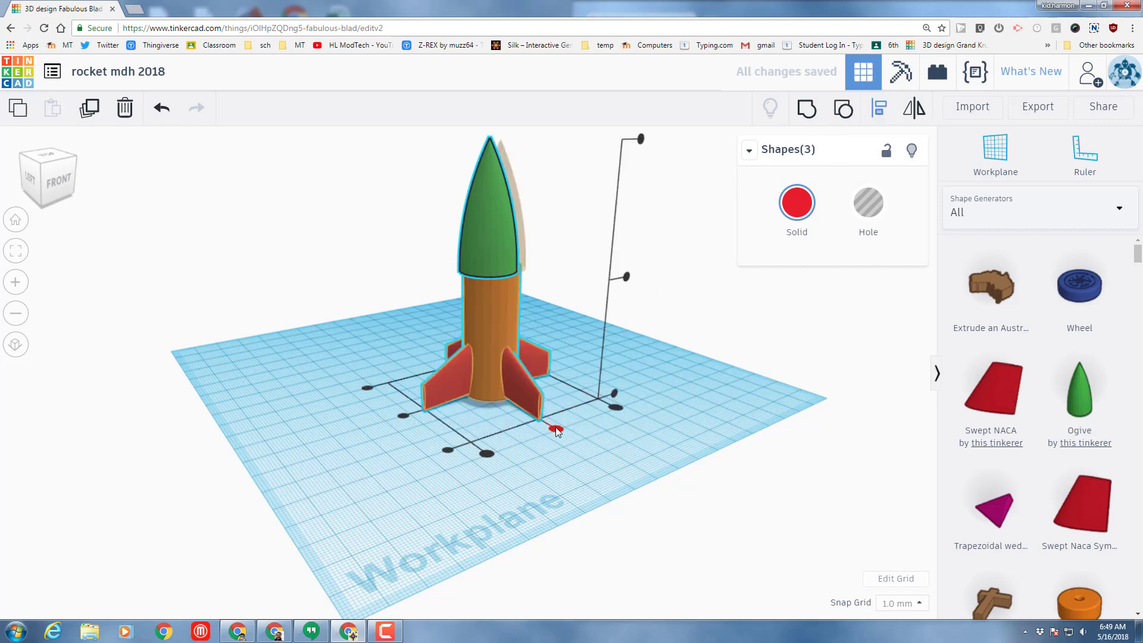
pyautogui.click(403, 418)
pyautogui.hotkey('ctrl', 'z')
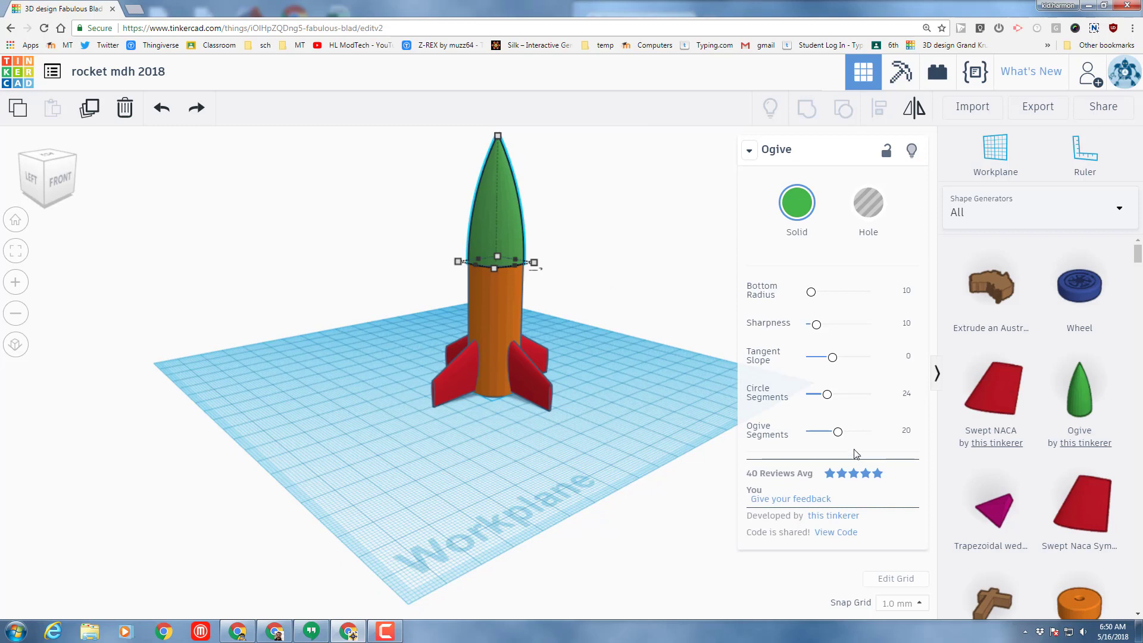
# Raise the nose cone's ogive segments from 20 to 36, then select all rocket parts
pyautogui.moveTo(838, 431); pyautogui.dragTo(854, 434)
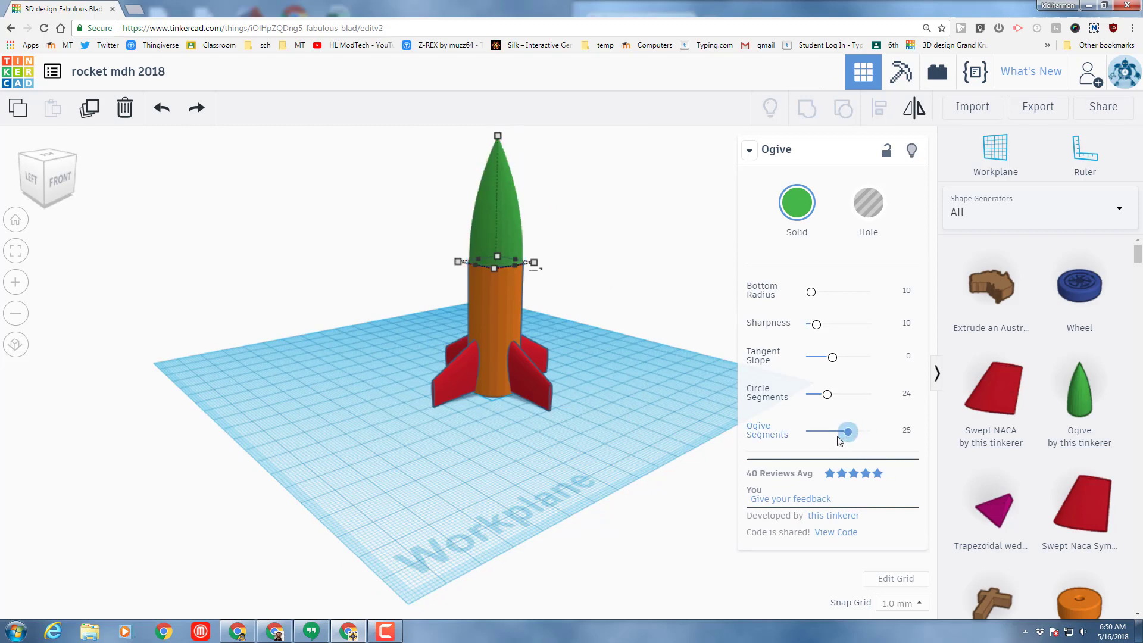
pyautogui.moveTo(818, 444); pyautogui.dragTo(869, 433)
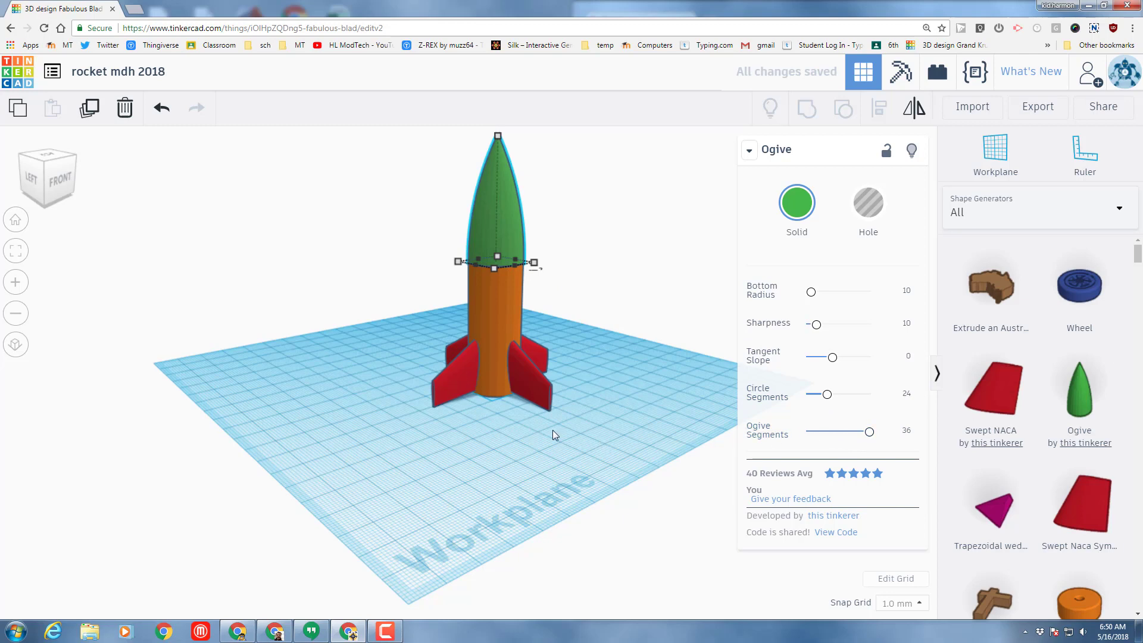
pyautogui.moveTo(419, 229); pyautogui.dragTo(590, 446)
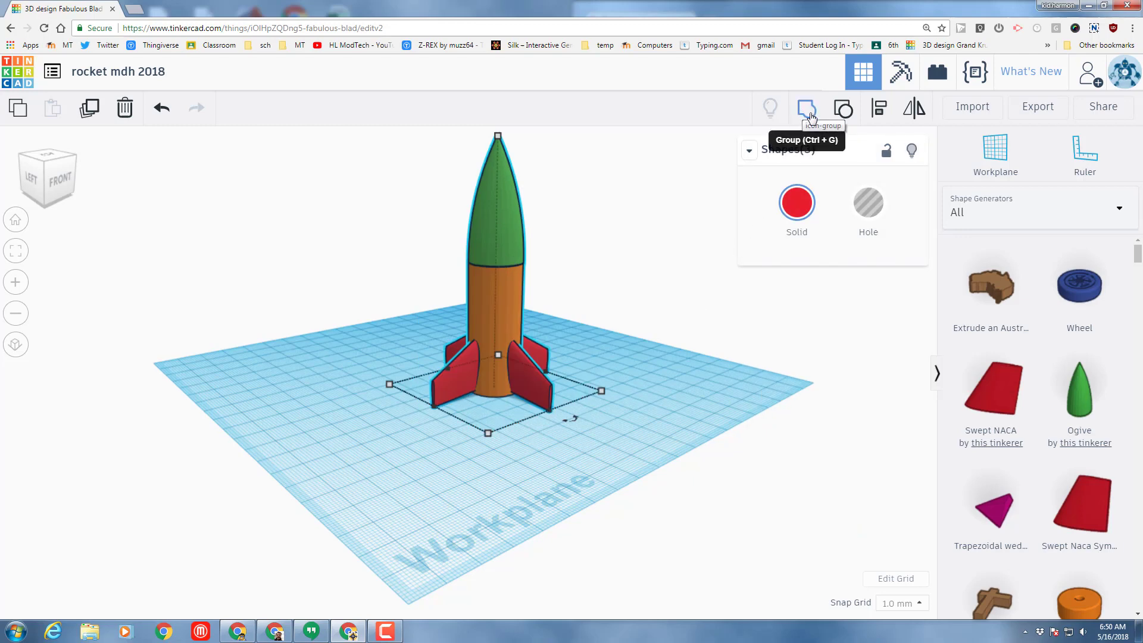
# Group the nose cone, body and fins, and set the group to Multicolor
pyautogui.click(807, 111)
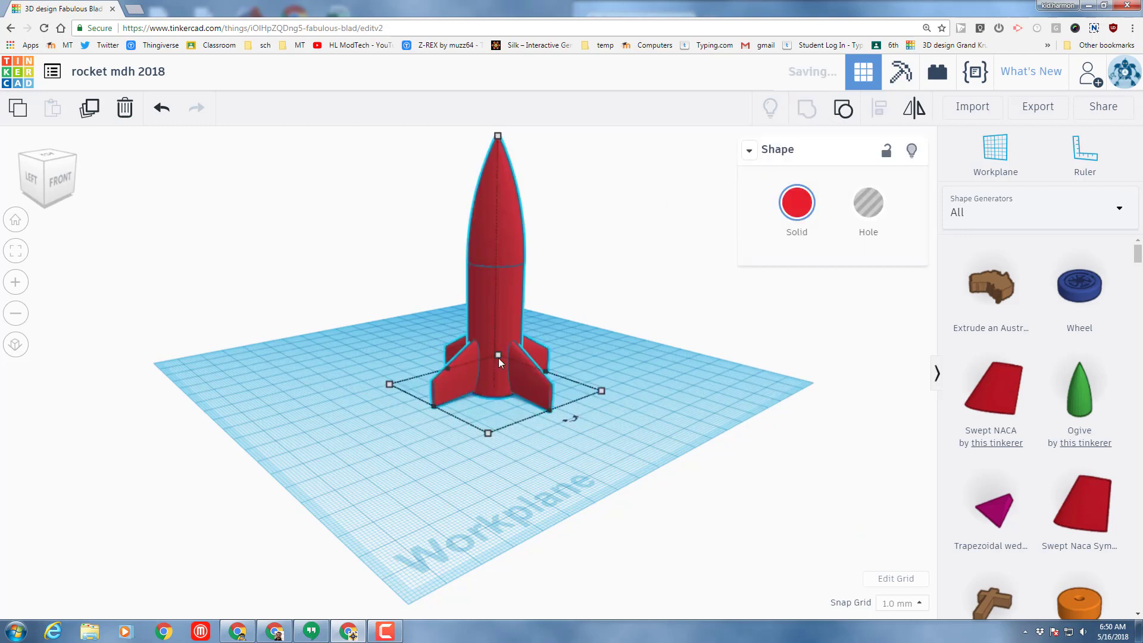
pyautogui.click(796, 206)
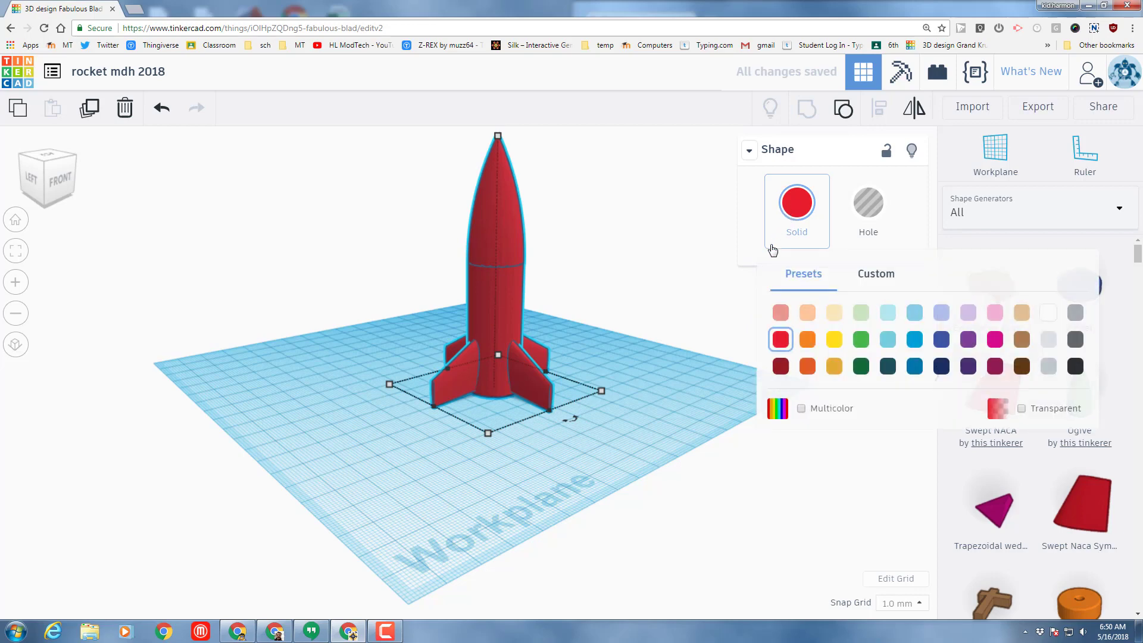
pyautogui.click(801, 408)
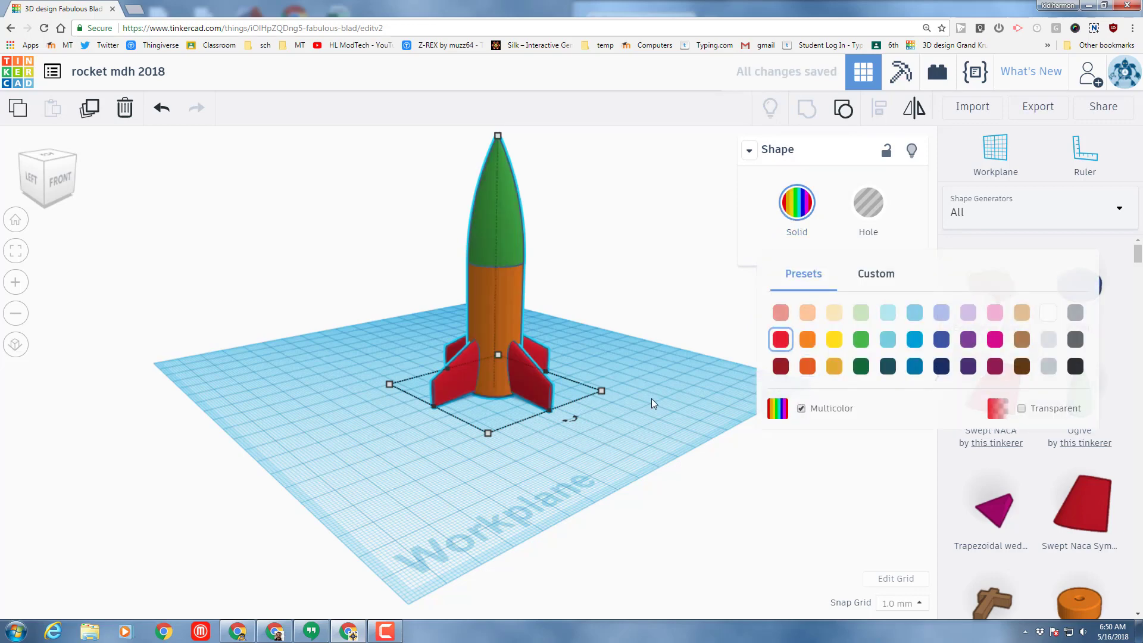
pyautogui.moveTo(653, 402)
pyautogui.mouseDown(button='right')
pyautogui.moveTo(426, 386)
pyautogui.moveTo(624, 416)
pyautogui.mouseUp(button='right')
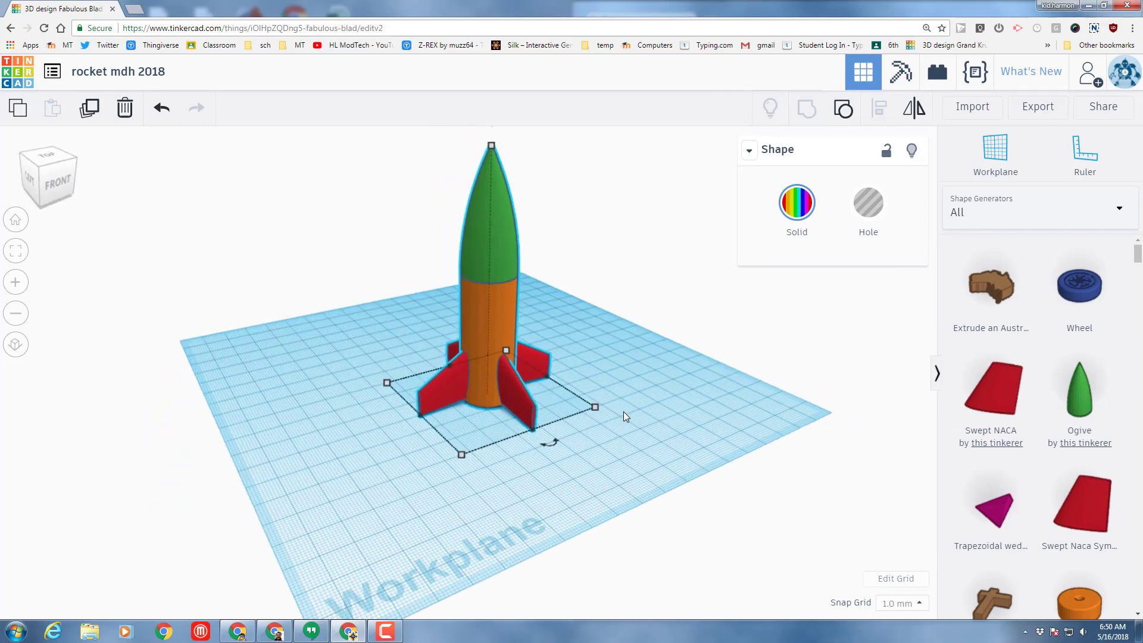